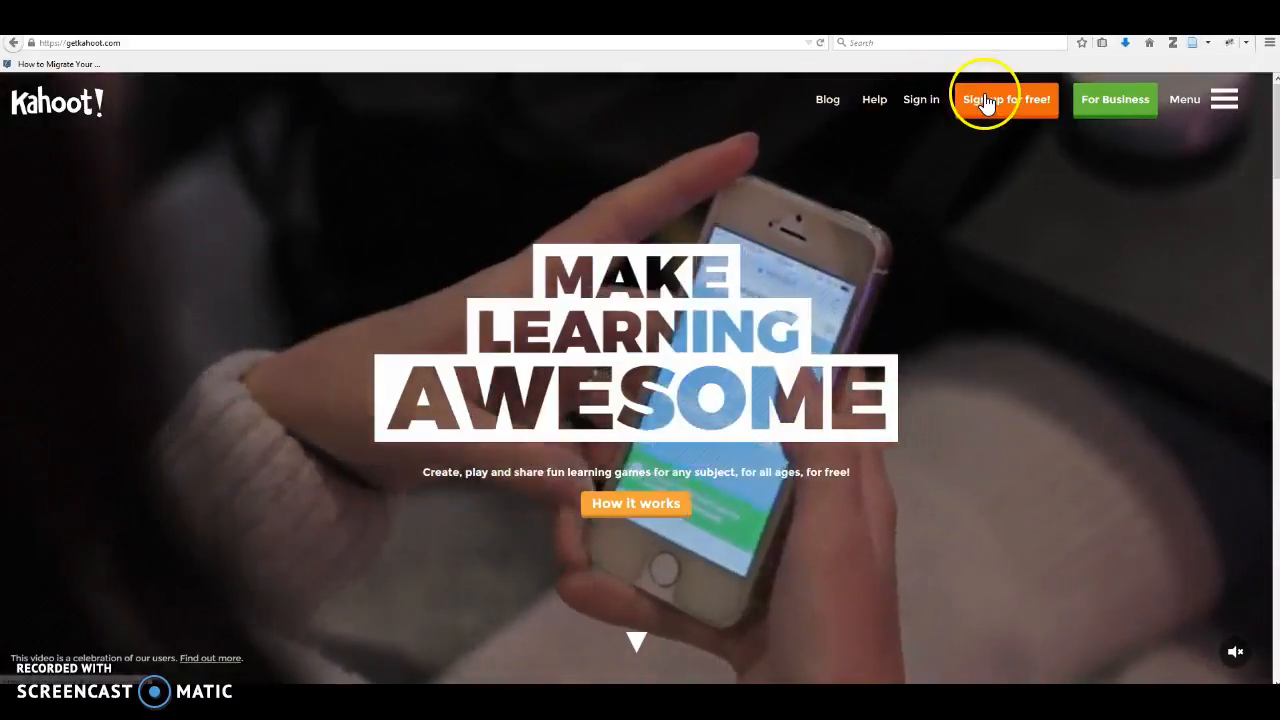
Step: Go from the getkahoot.com home page to the 'Sign up for free!' account form
click(985, 103)
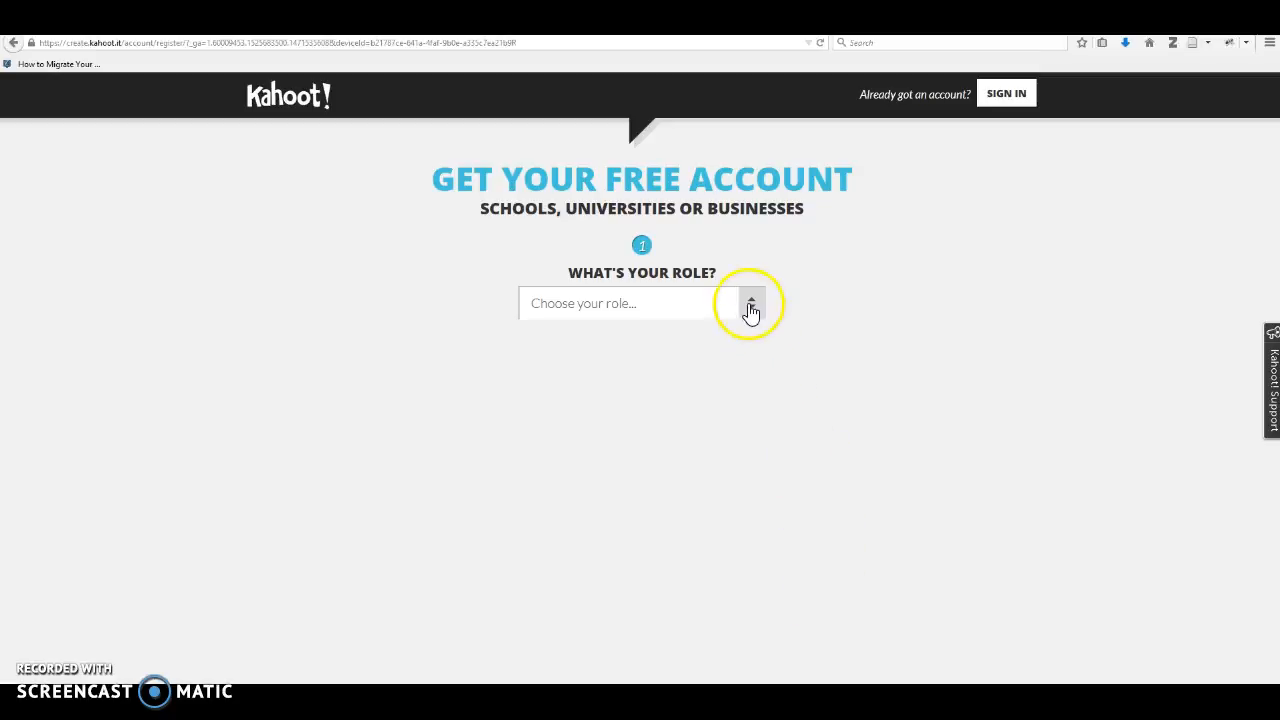
Step: Choose 'I'm a teacher' as the role on the sign-up form
click(751, 304)
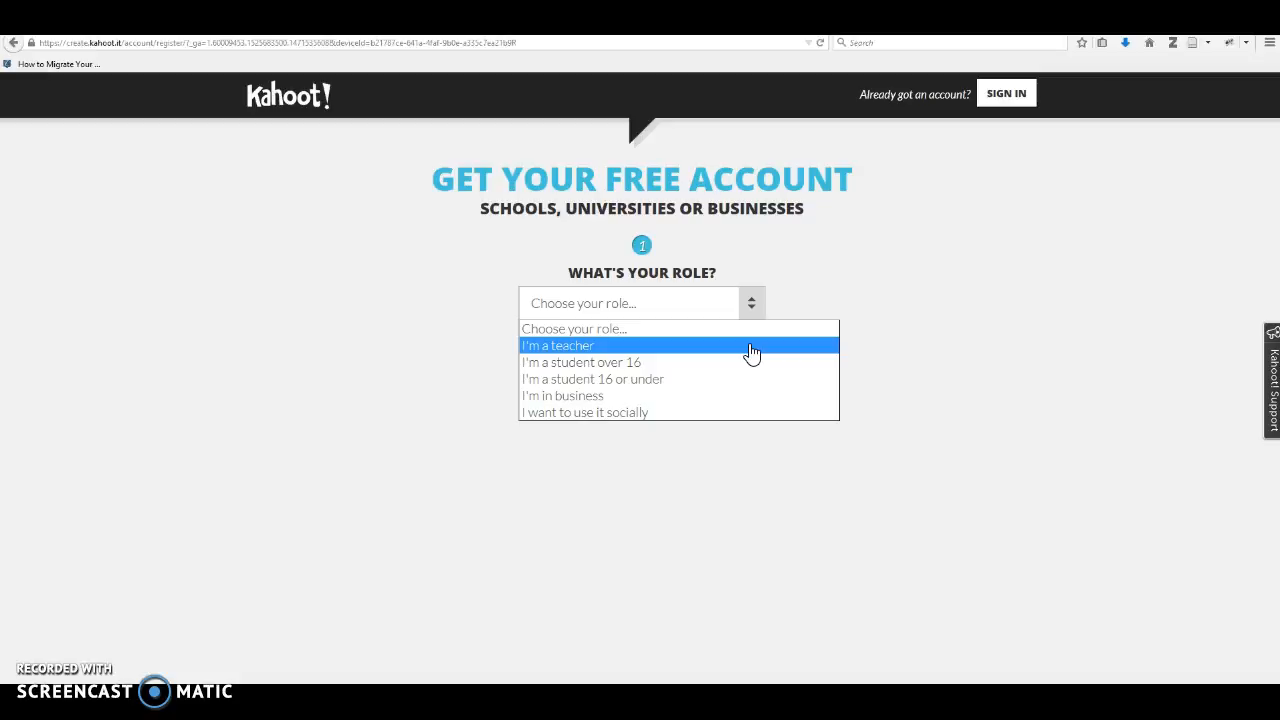
click(752, 353)
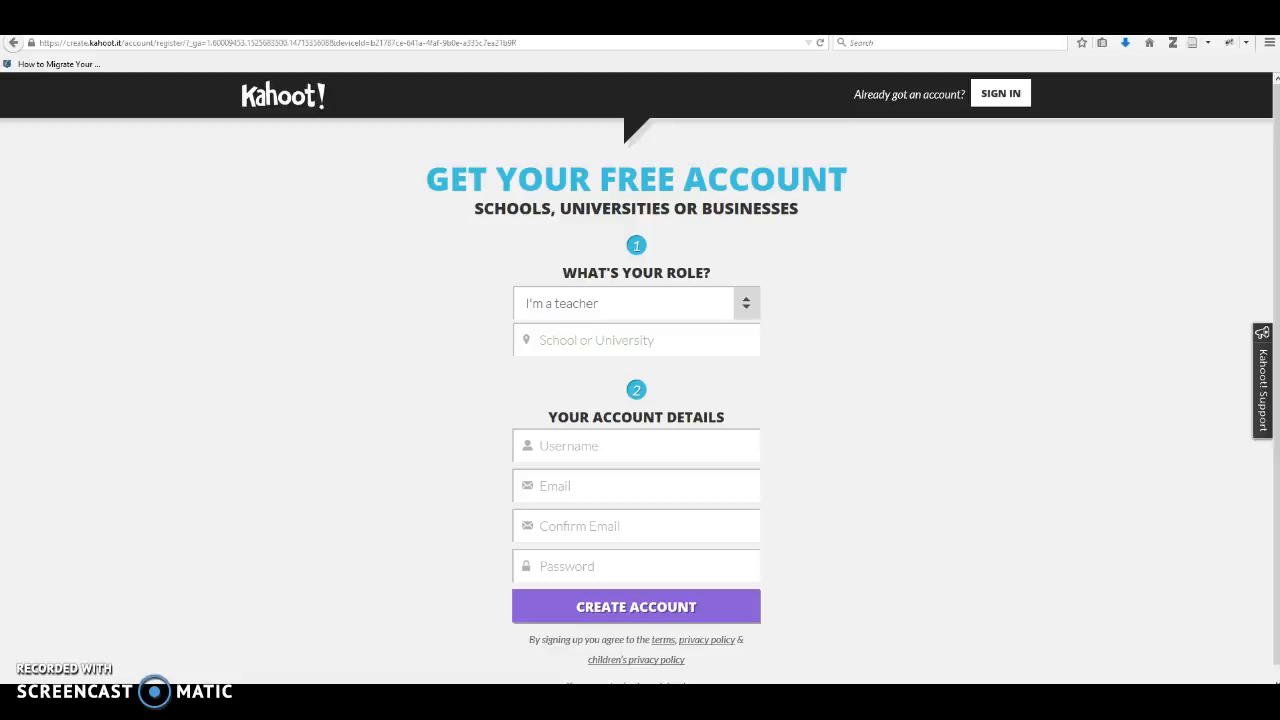
Step: Switch to Sign In and log in with the existing account's username and password
click(988, 94)
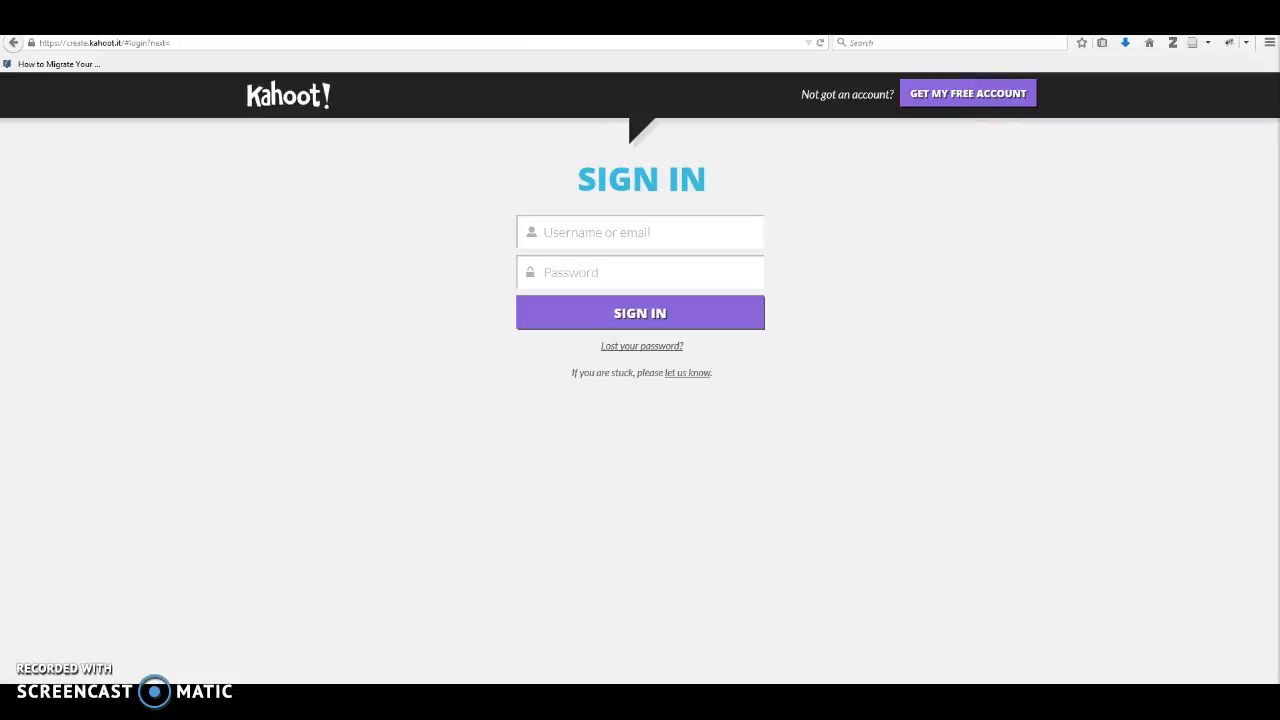
click(672, 236)
text(o	MinGom1976)
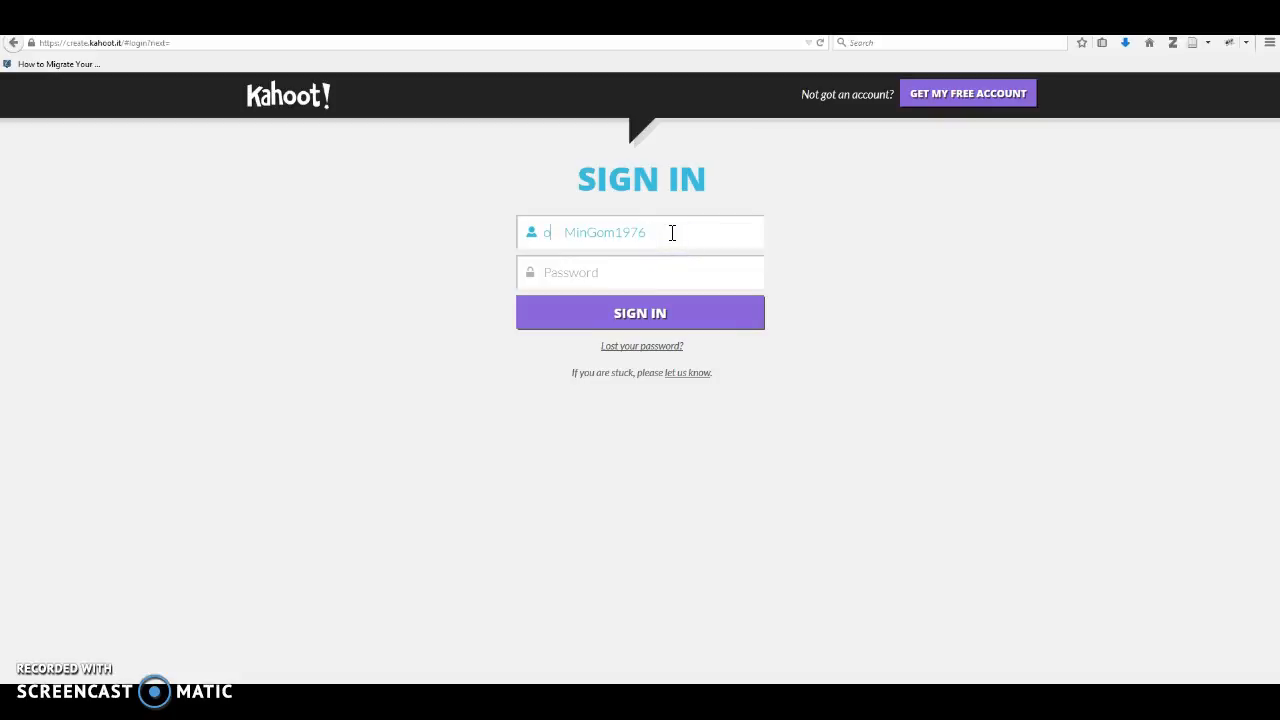
key(Home)
key(Delete)
key(Delete)
key(Delete)
key(alt+Tab)
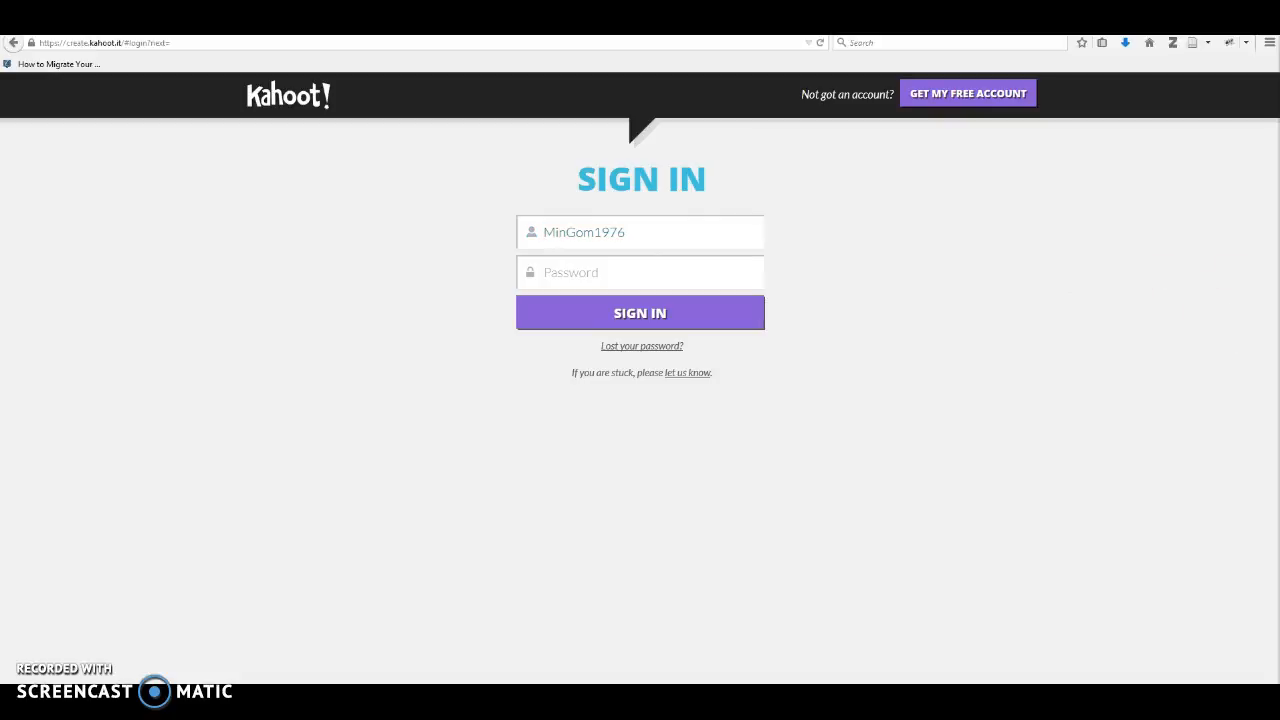
click(683, 266)
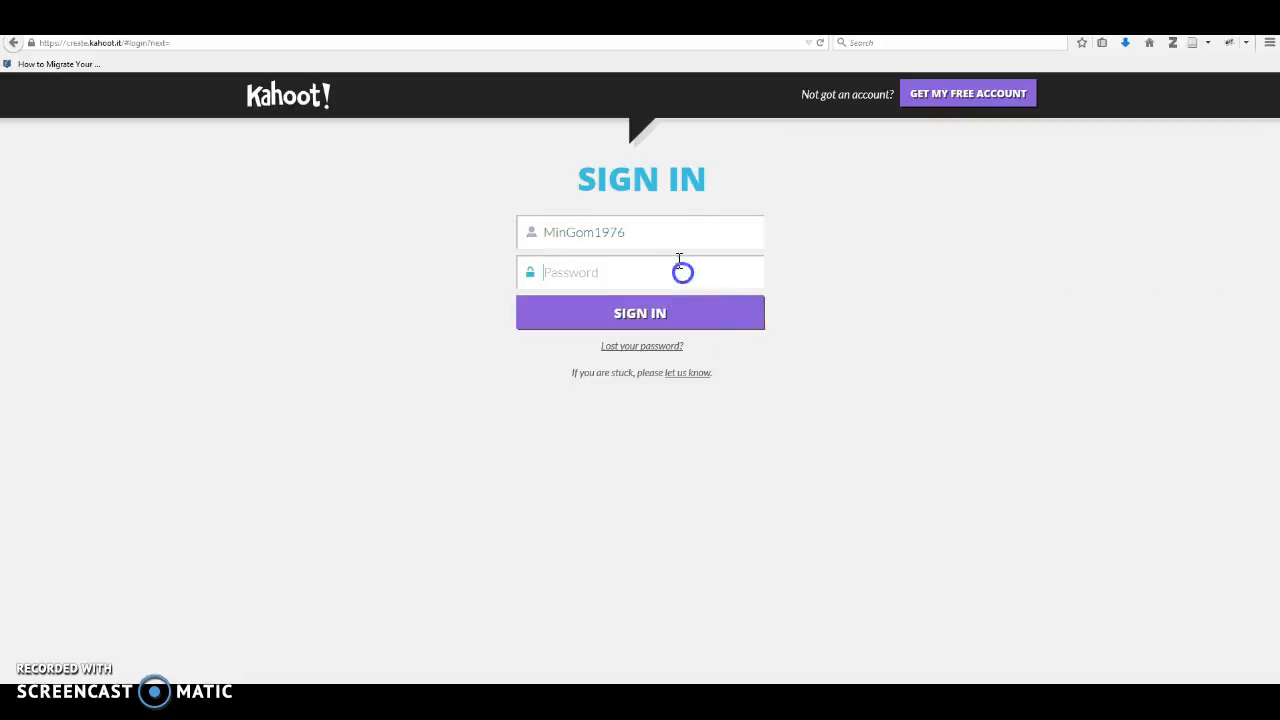
text(a•••••)
click(671, 318)
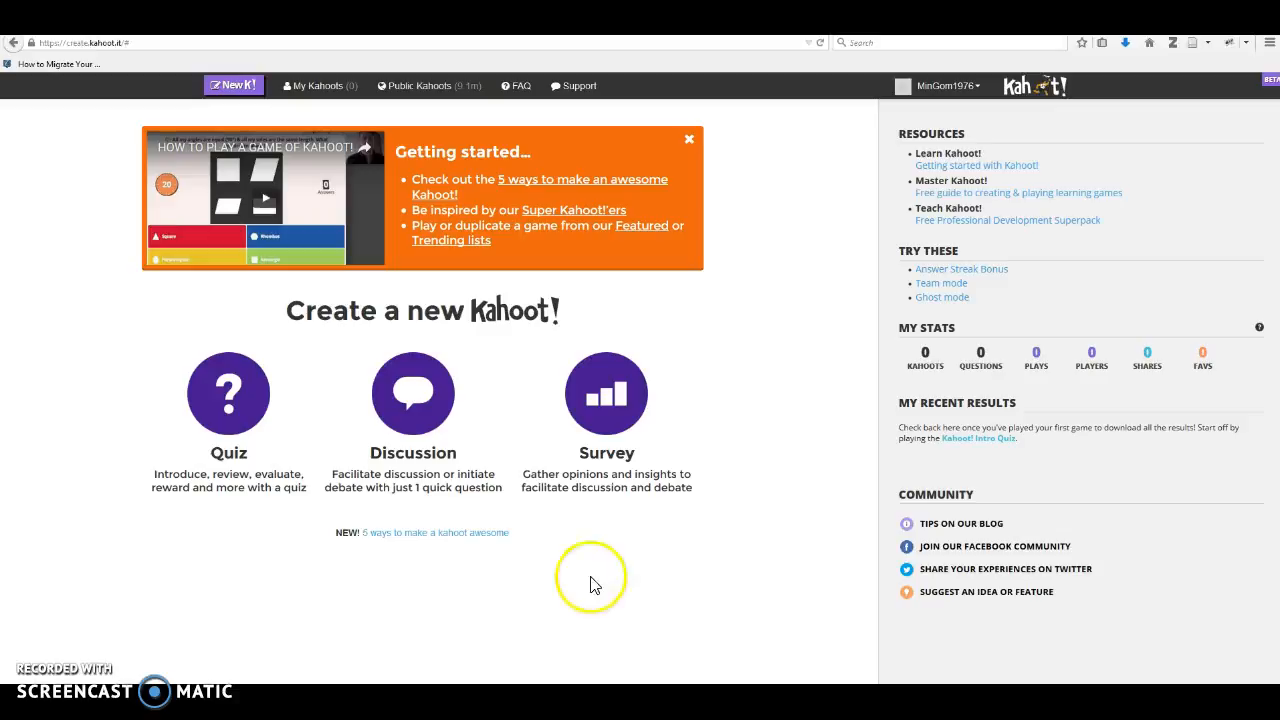
Step: From My Kahoots, use 'Make my first quiz' and pick Quiz as the new kahoot type
click(306, 90)
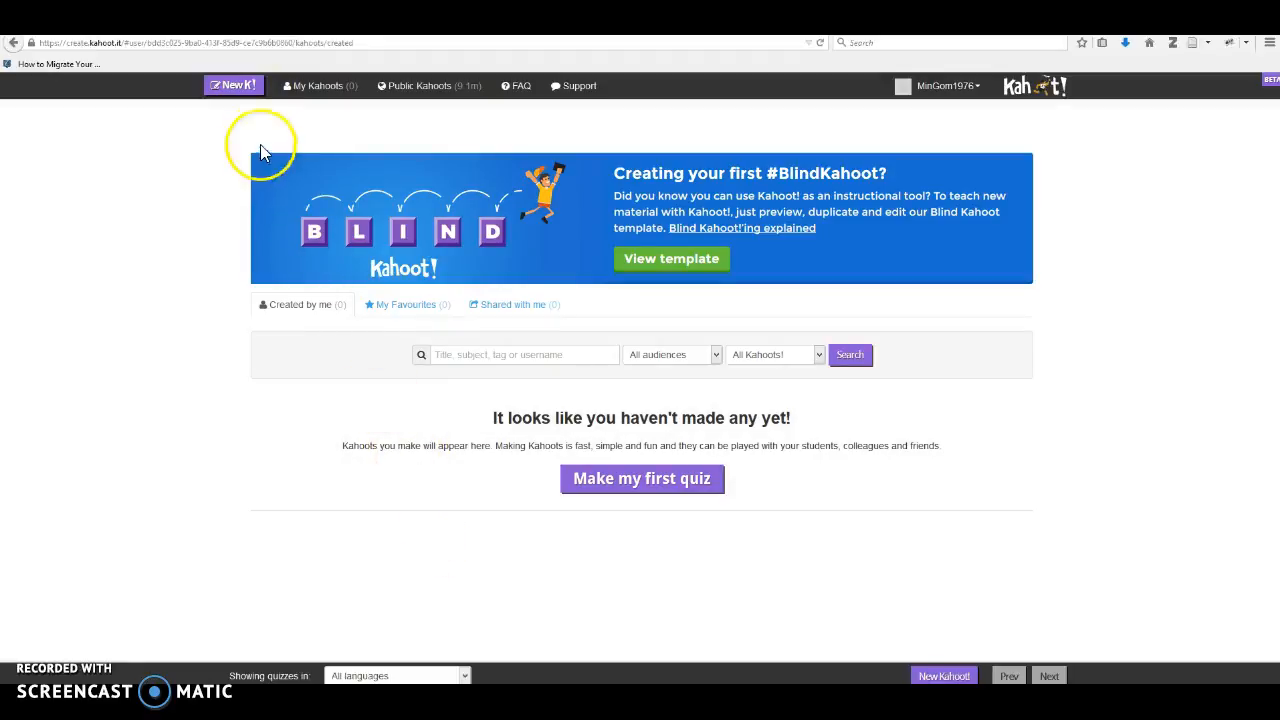
click(675, 484)
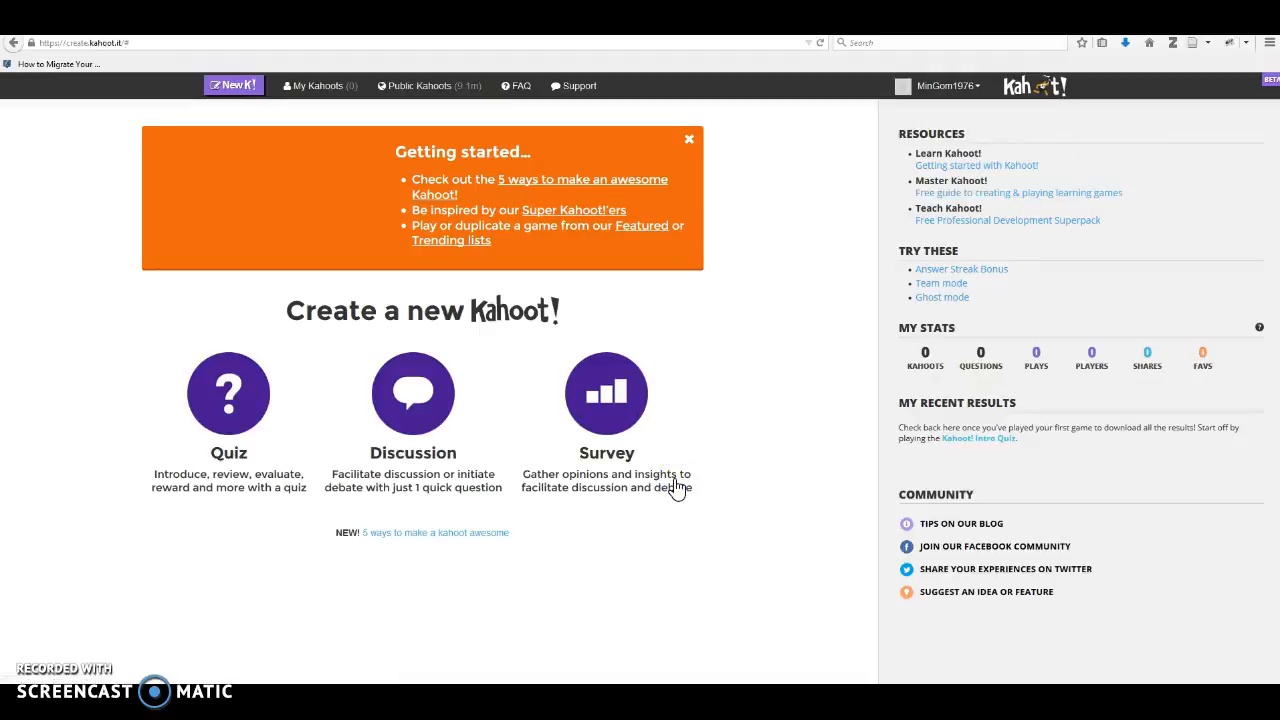
click(229, 395)
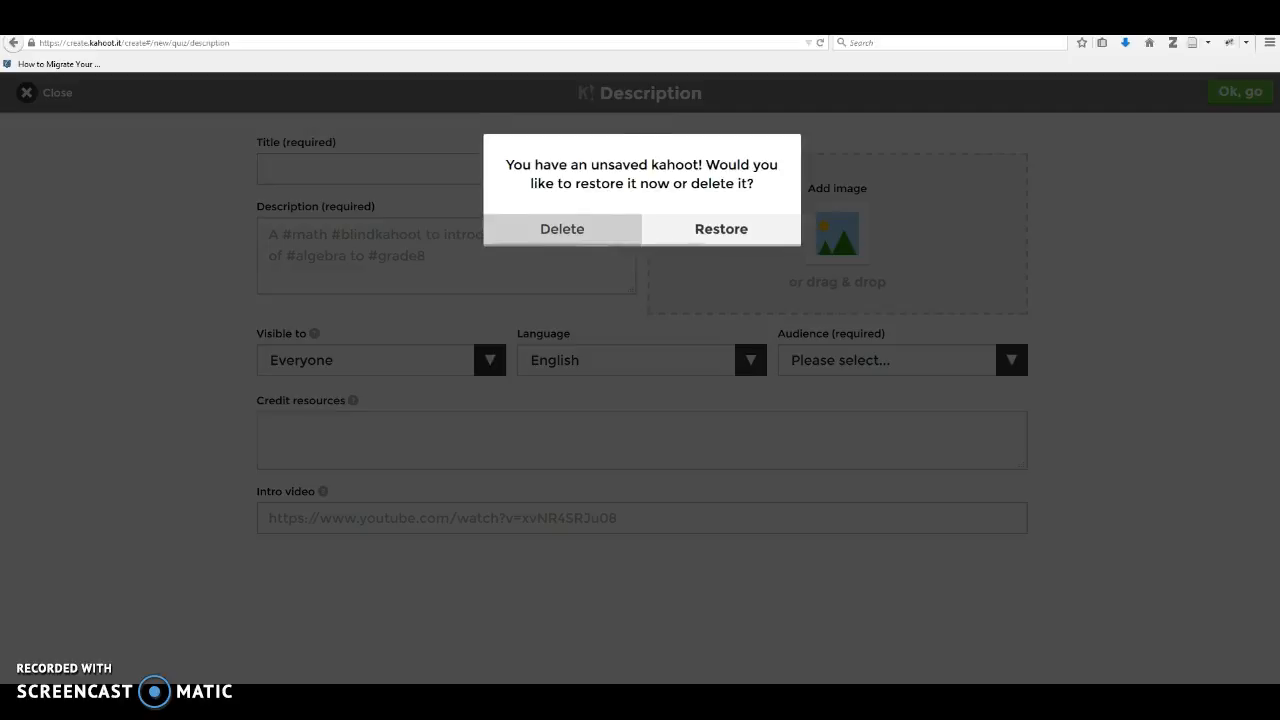
Step: Delete the earlier unsaved kahoot and title the new quiz 'Pre-algebra Pretest'
click(632, 232)
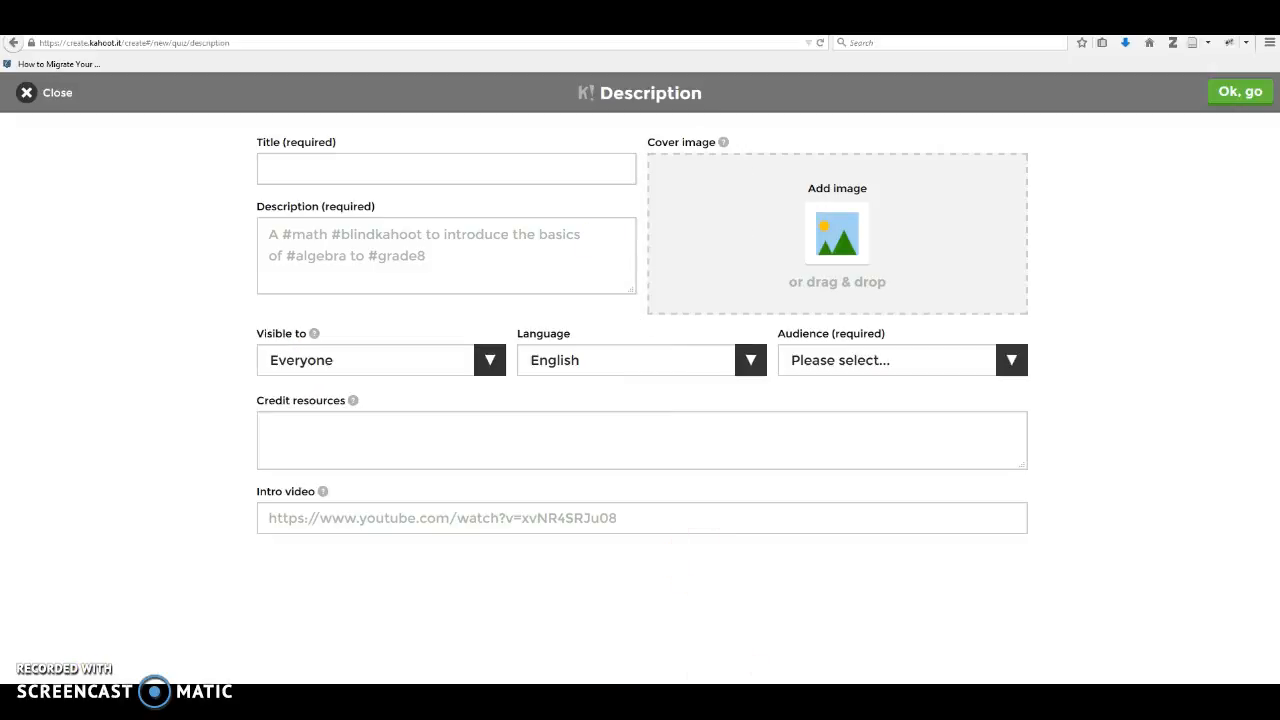
click(507, 169)
text(P)
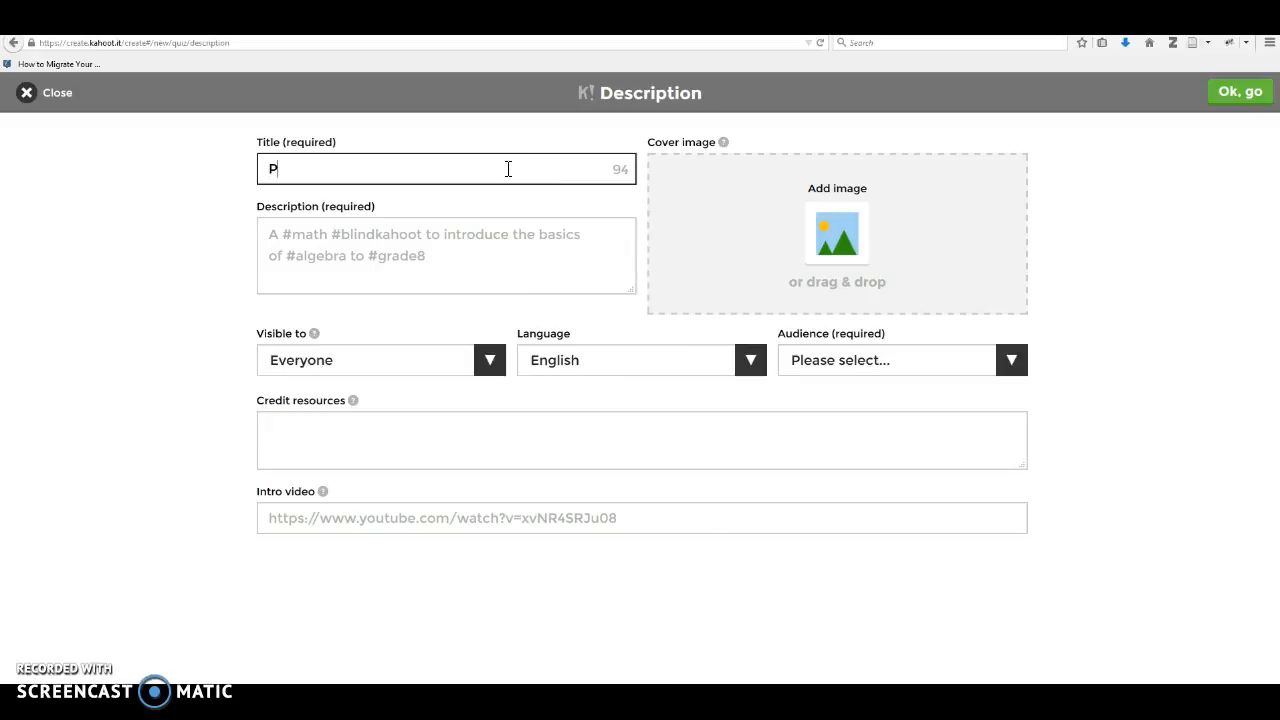
text(re-algebra Pretest)
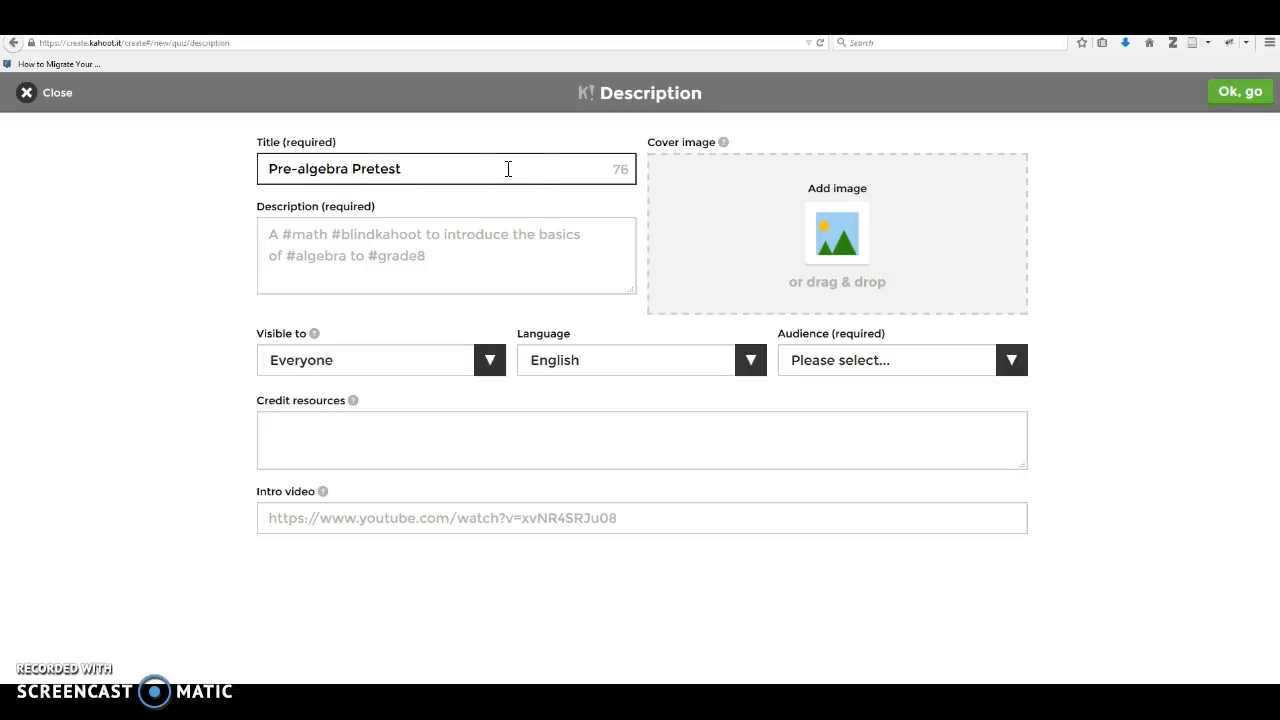
Step: Enter the description 'This is a pretest for our class this semester.'
click(512, 278)
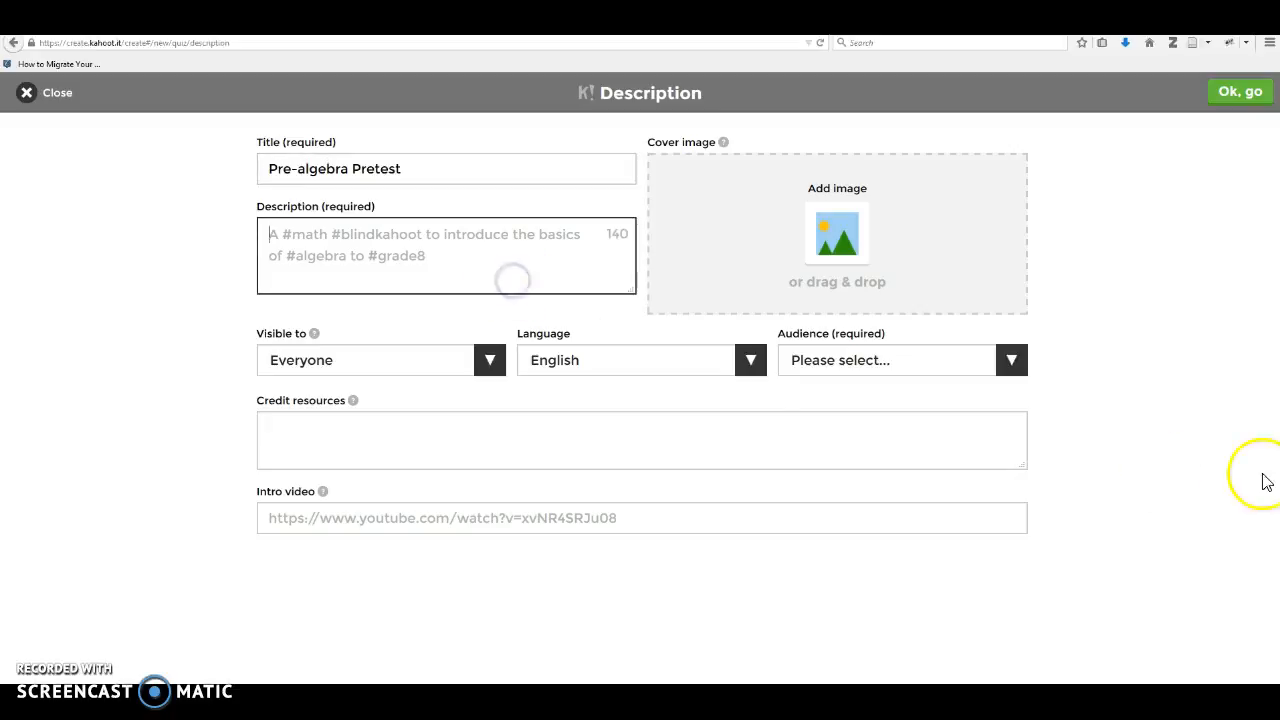
key(Tab)
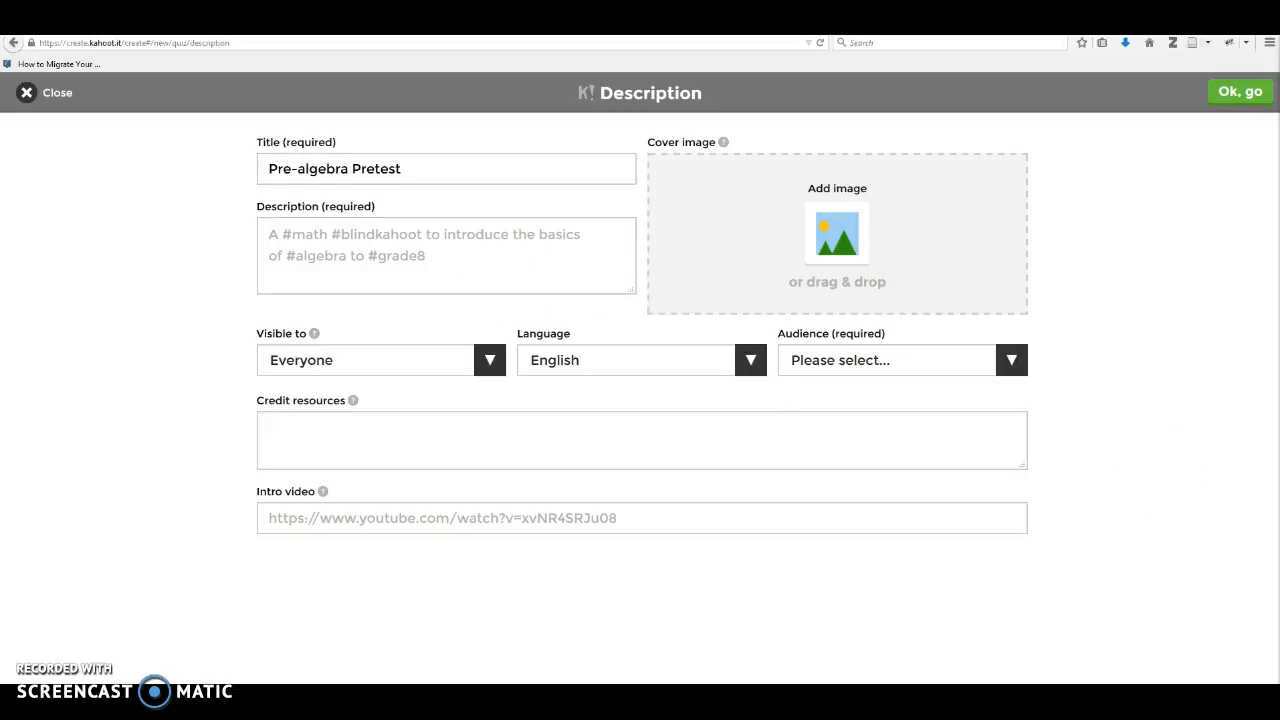
click(453, 234)
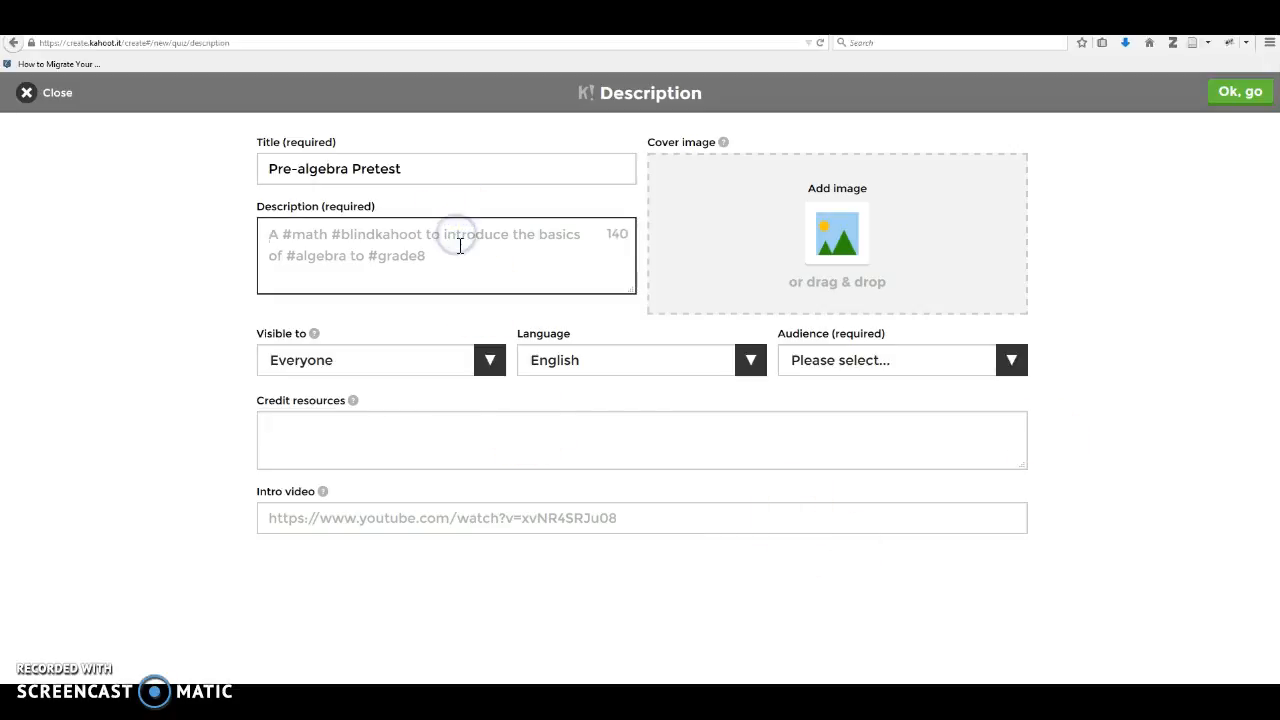
text(This is a pretest for our class this semester)
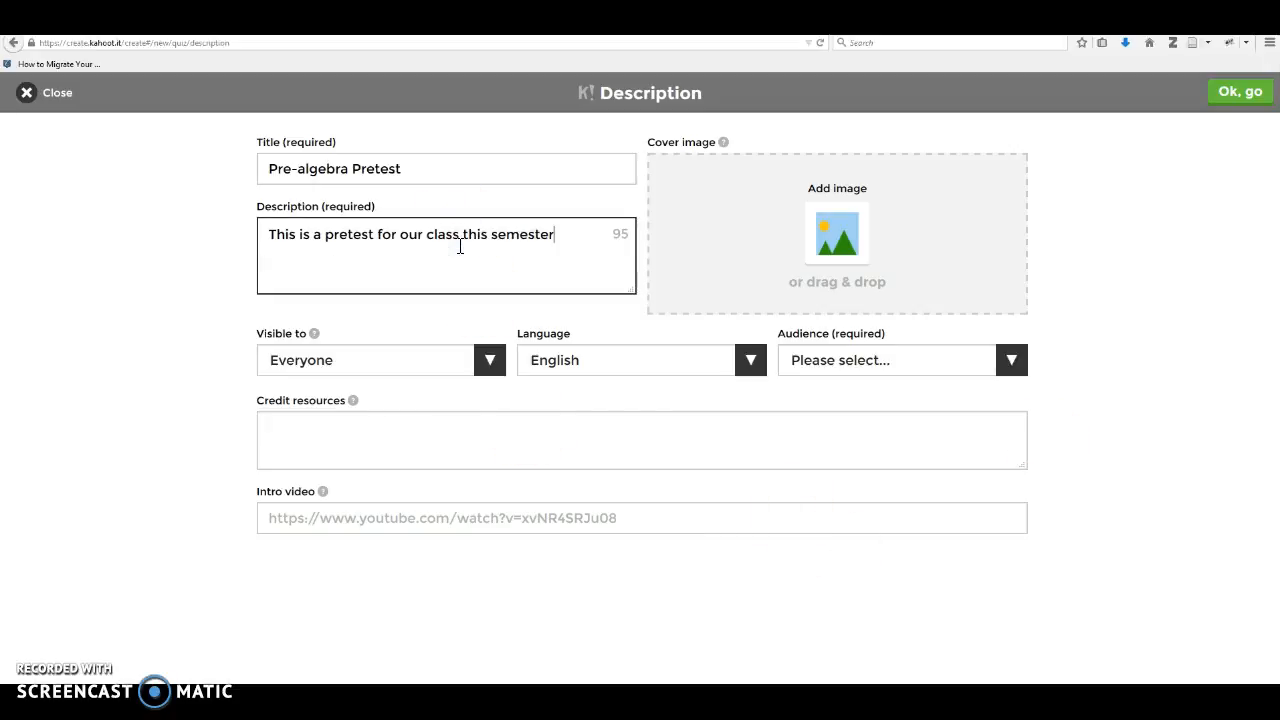
text(.)
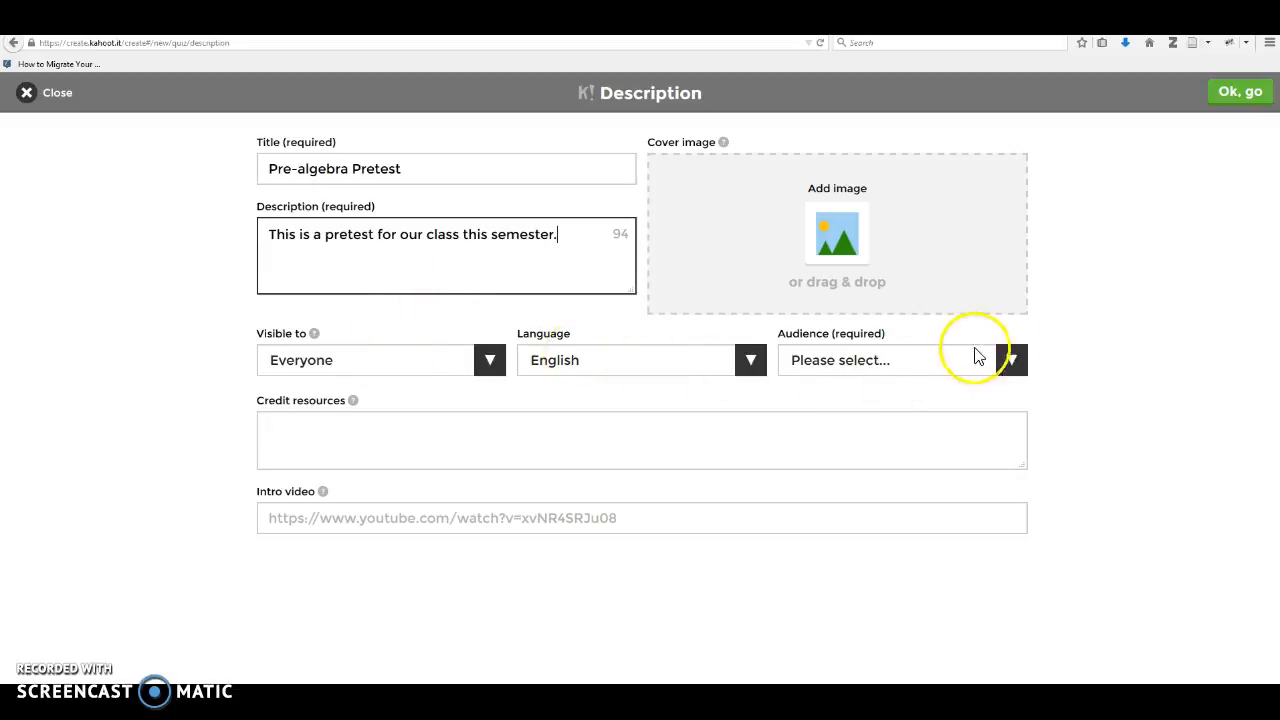
Step: Set the Audience to University and save with 'Ok, go' to reach the Overview
click(1010, 360)
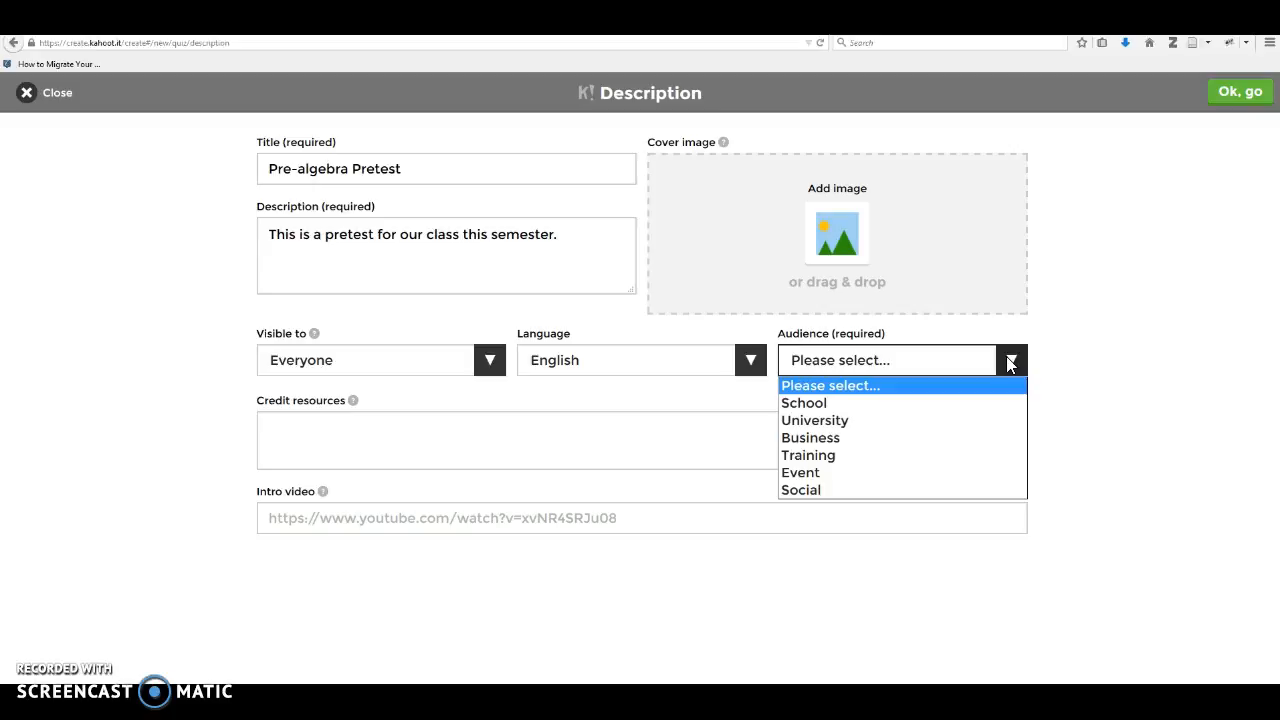
click(993, 432)
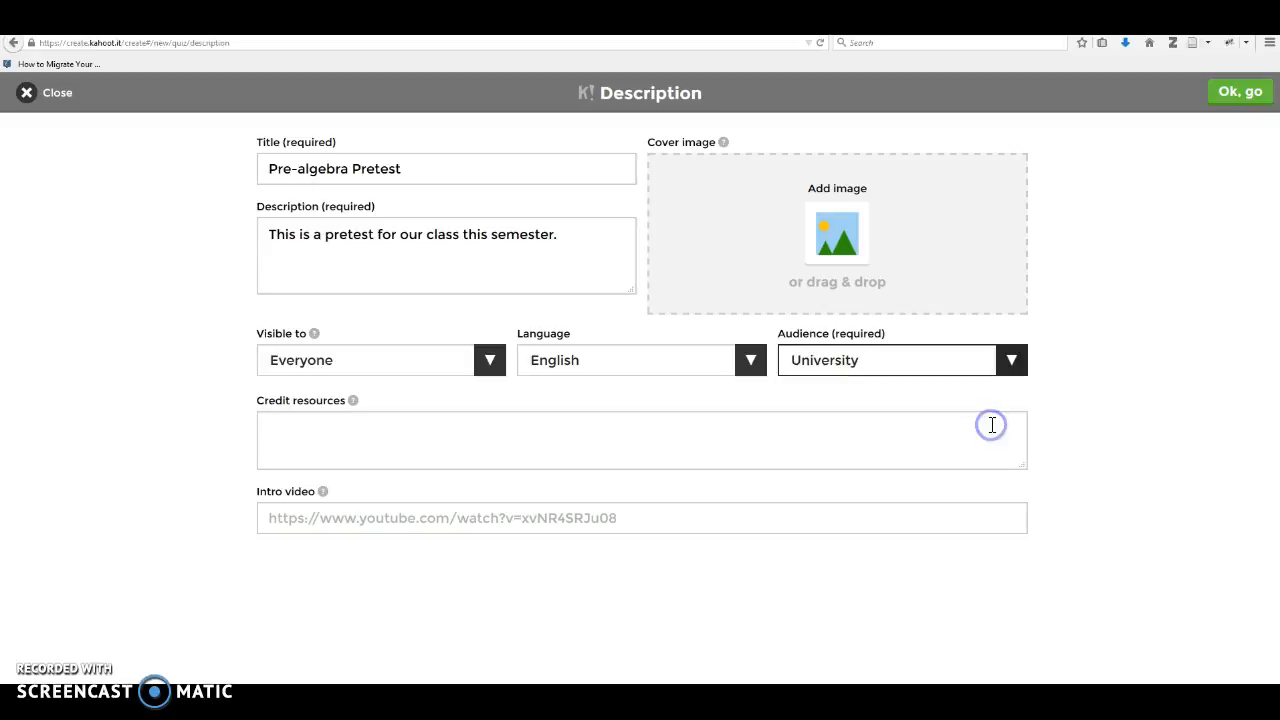
click(537, 447)
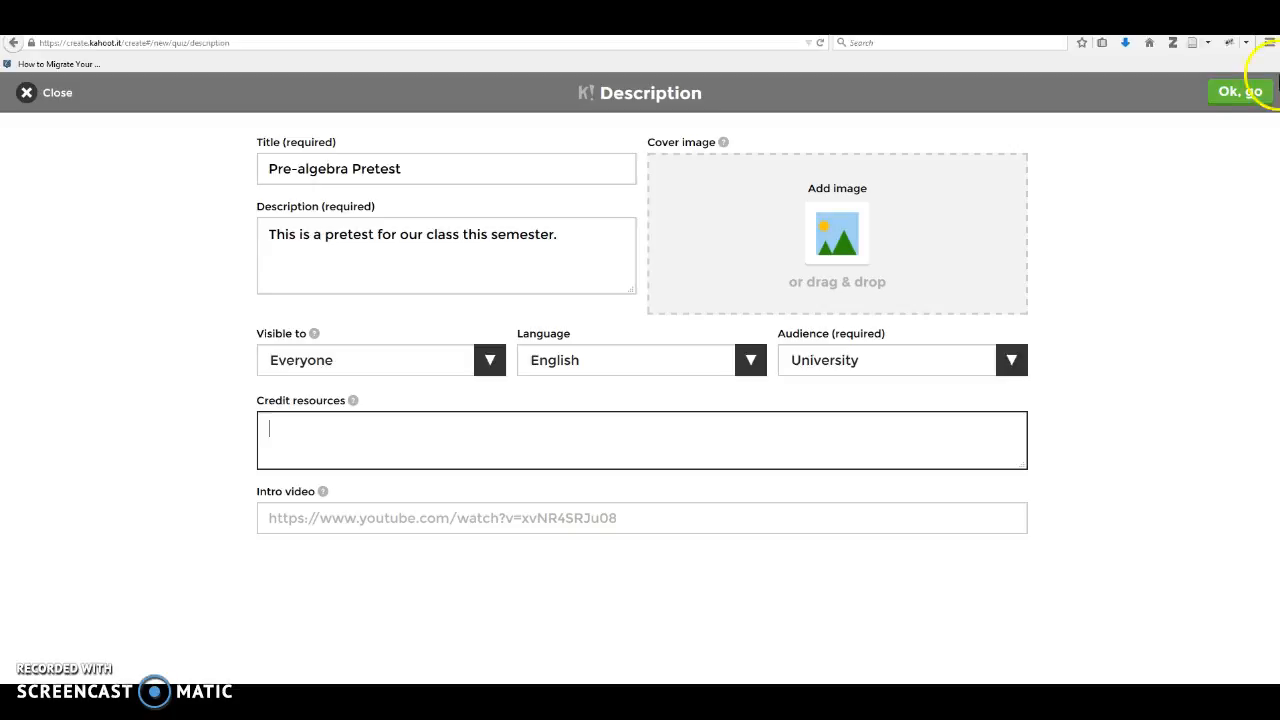
click(1237, 91)
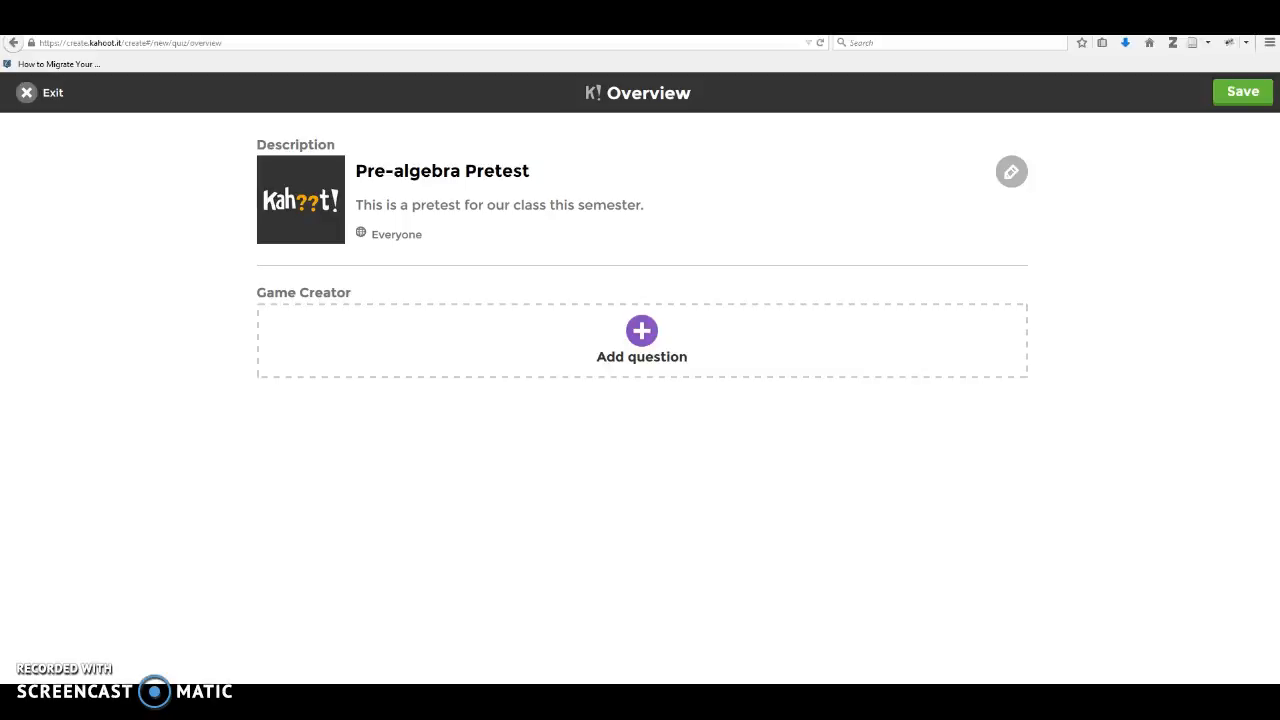
Step: Add Question 1 'Which is equivalent to -3(2x-4)', removing its leading spaces
click(645, 334)
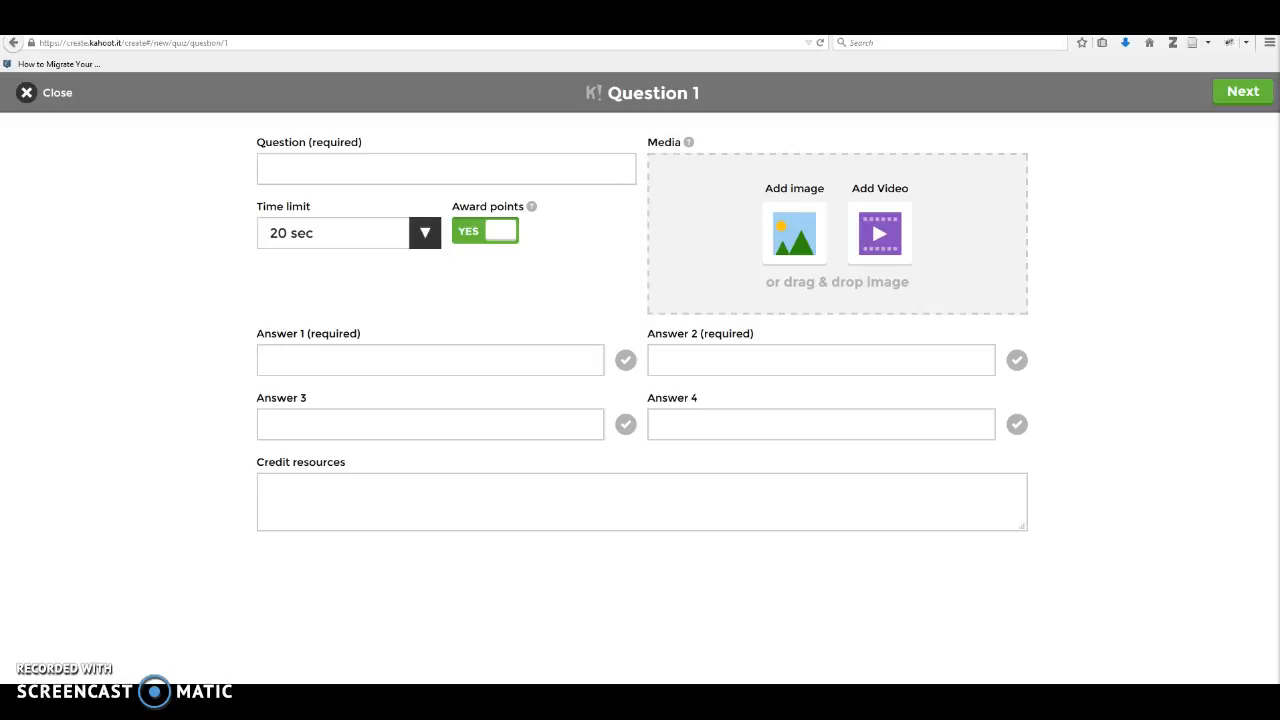
click(320, 170)
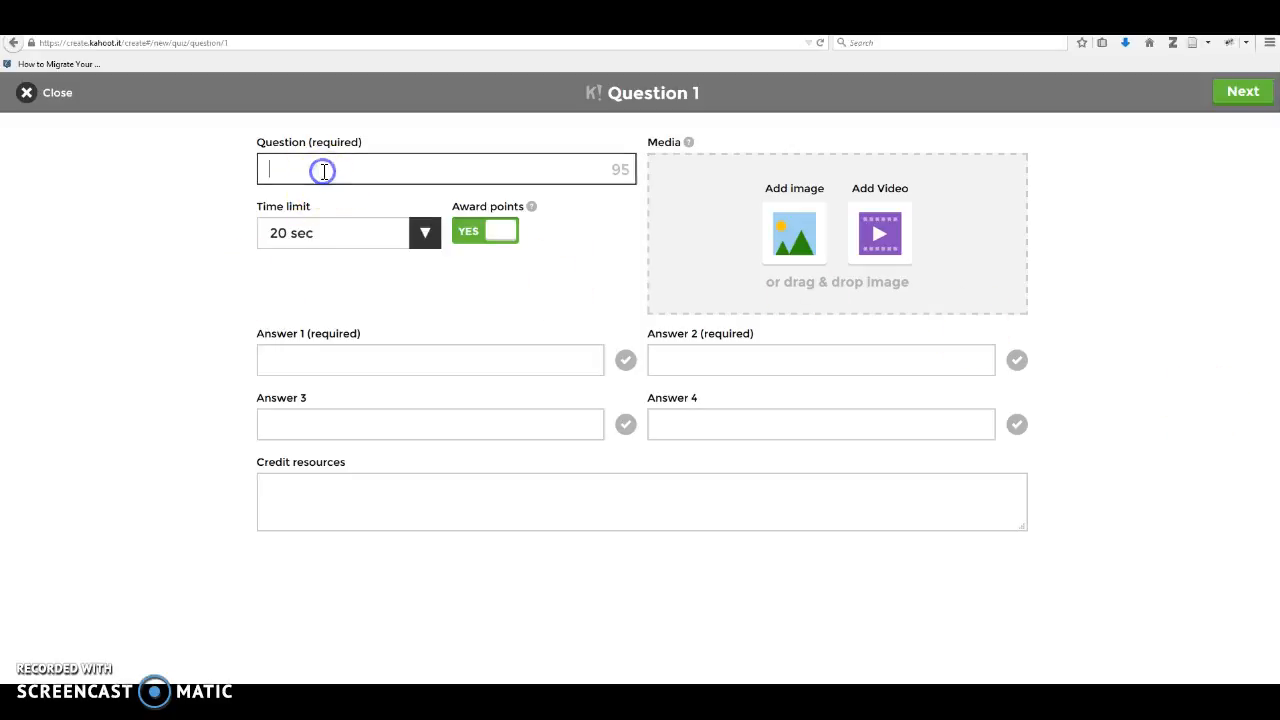
click(307, 170)
key(BackSpace)
key(BackSpace)
key(BackSpace)
key(BackSpace)
key(BackSpace)
key(BackSpace)
key(BackSpace)
key(BackSpace)
key(BackSpace)
key(BackSpace)
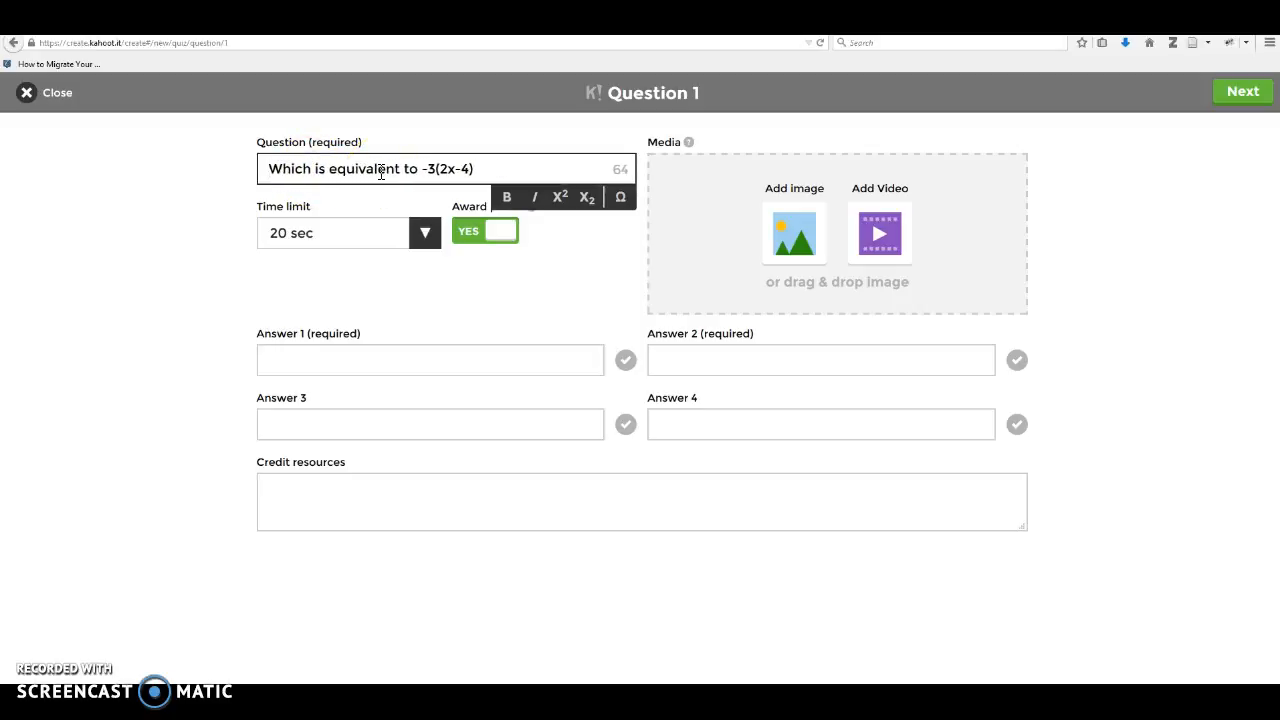
Step: Give Question 1 a 30 sec time limit and toggle Award points off and back on
click(424, 234)
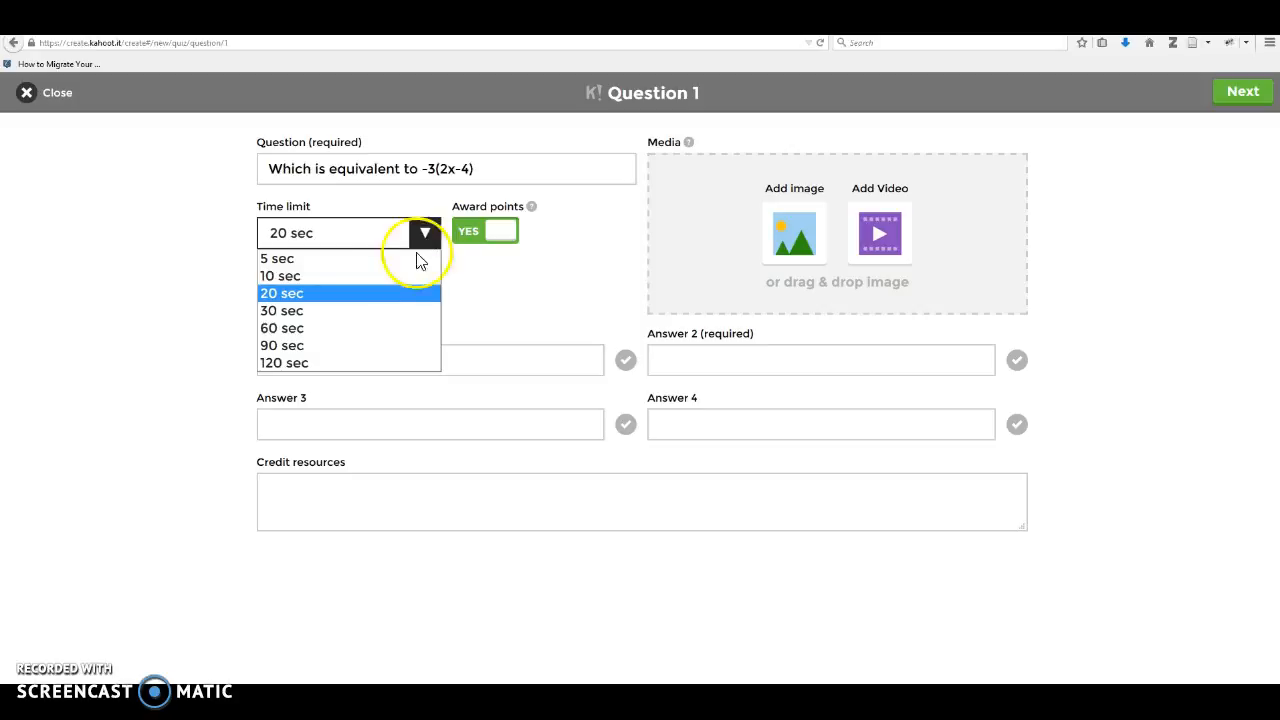
click(380, 310)
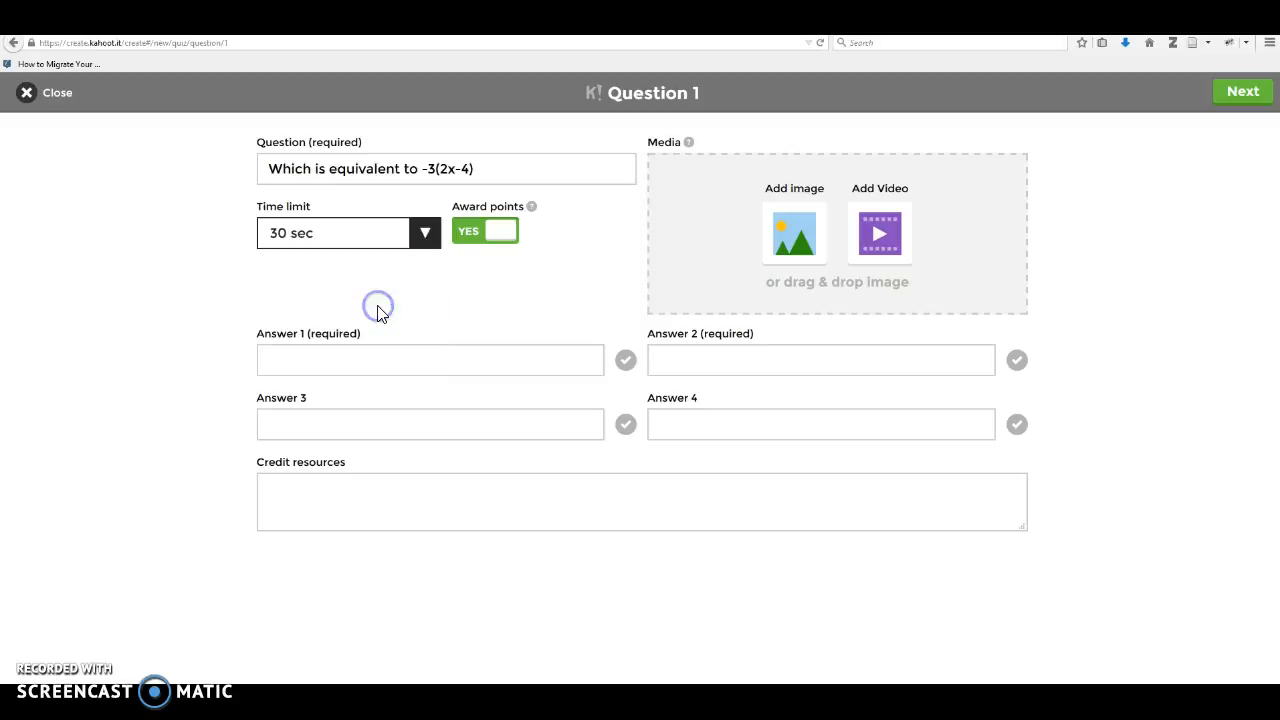
click(500, 237)
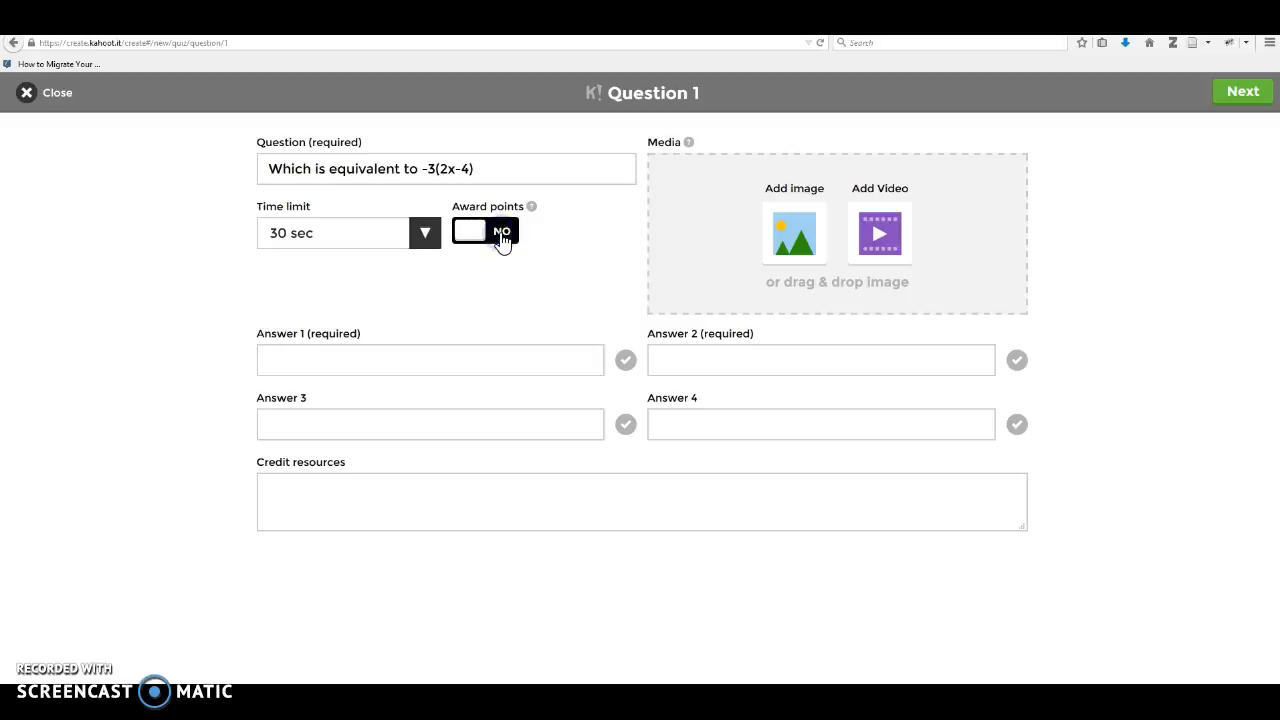
click(502, 238)
mouse_move(531, 208)
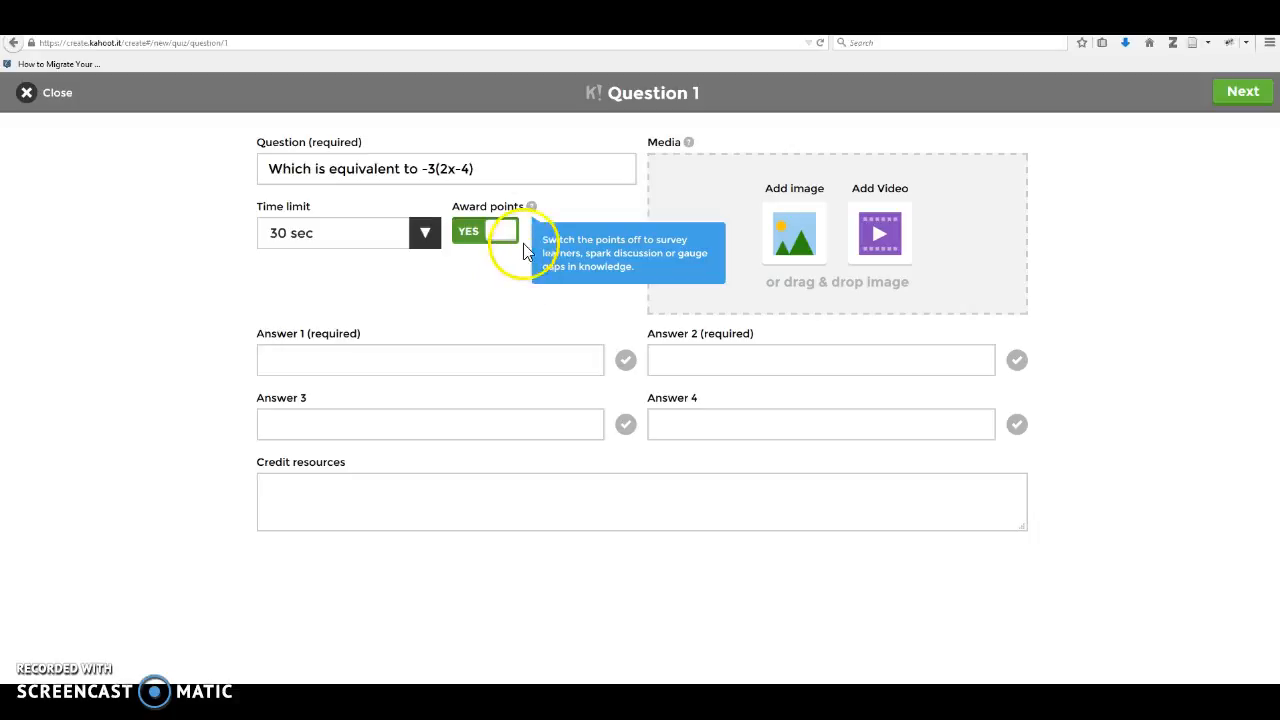
Step: Enter -6x+4 as Answer 1, removing the extra leading space
click(415, 360)
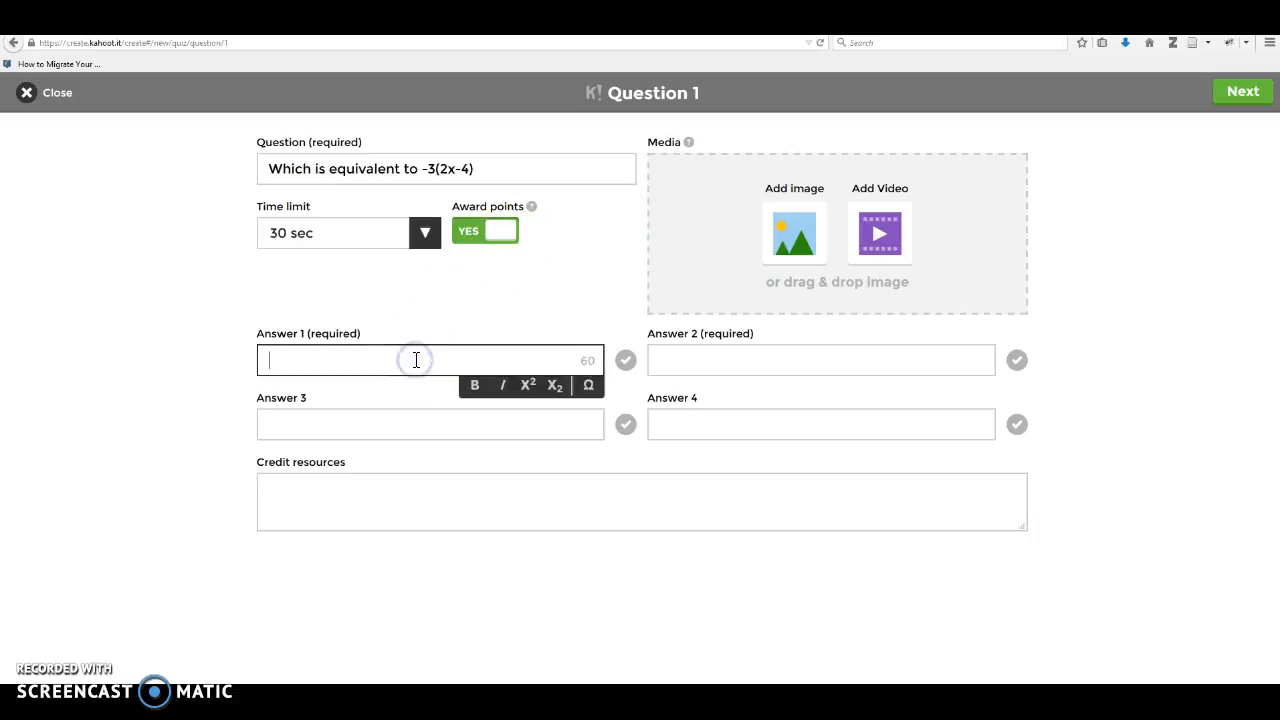
click(540, 600)
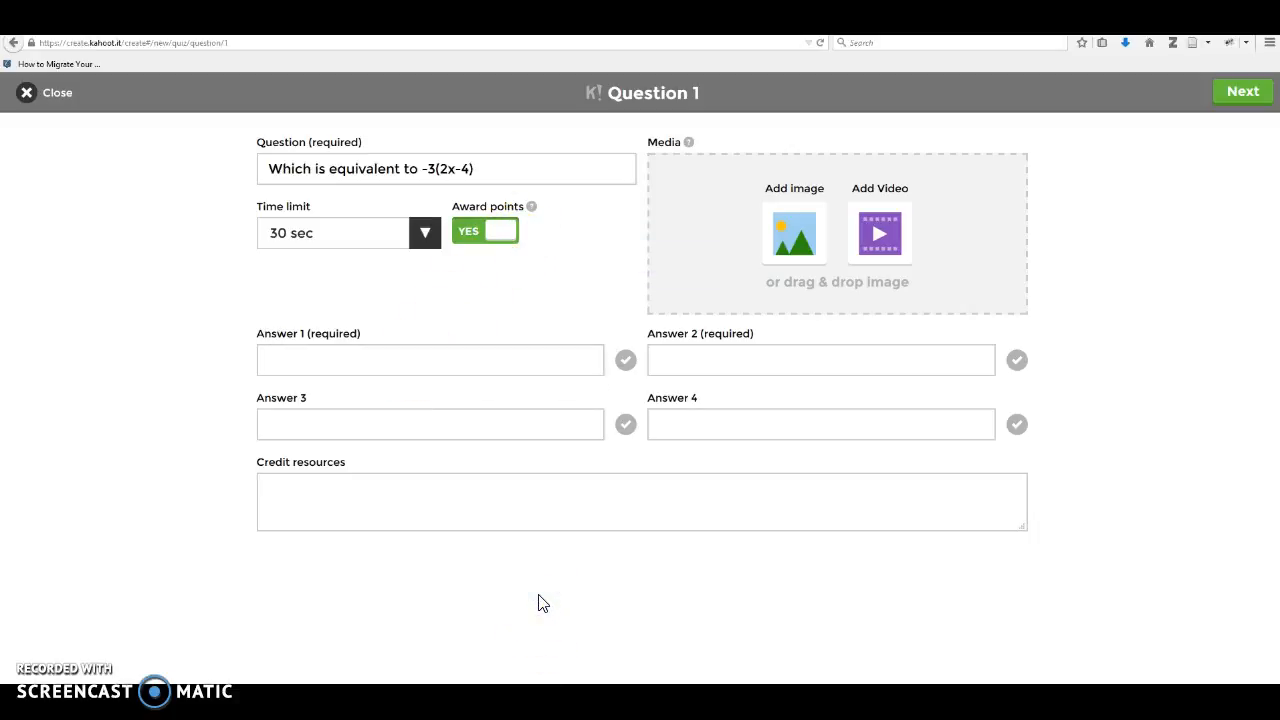
click(544, 598)
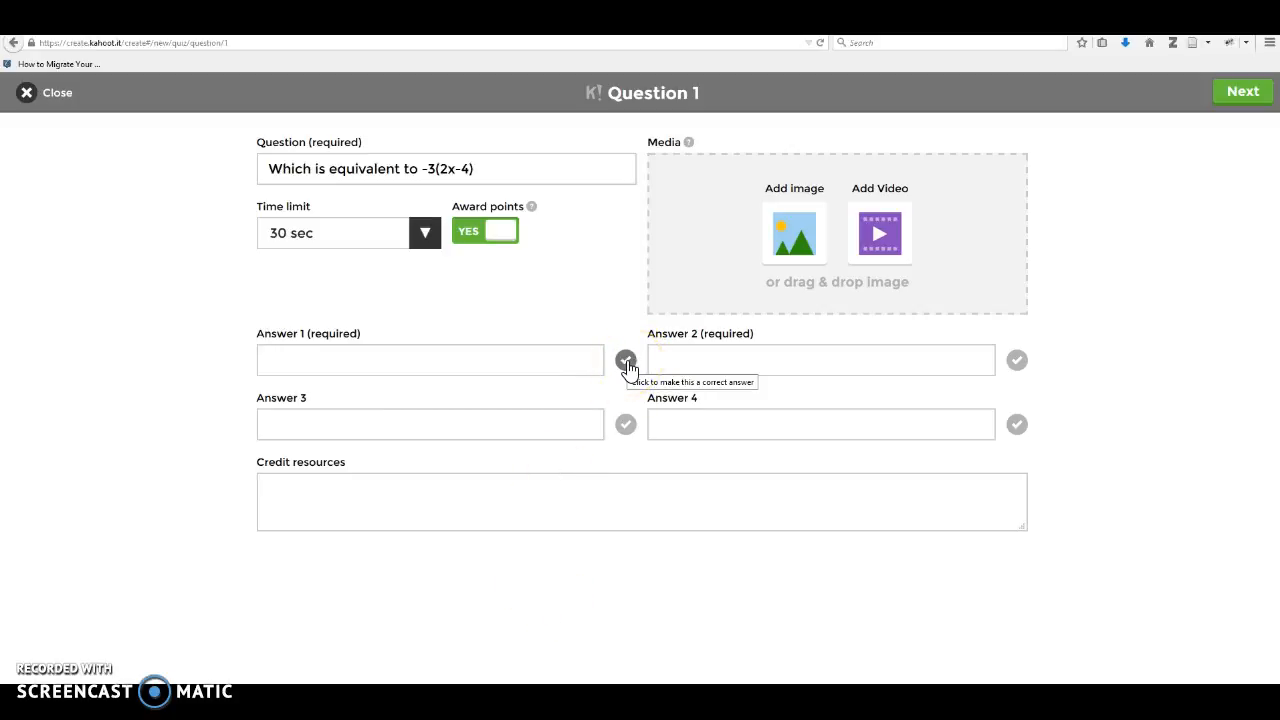
click(545, 370)
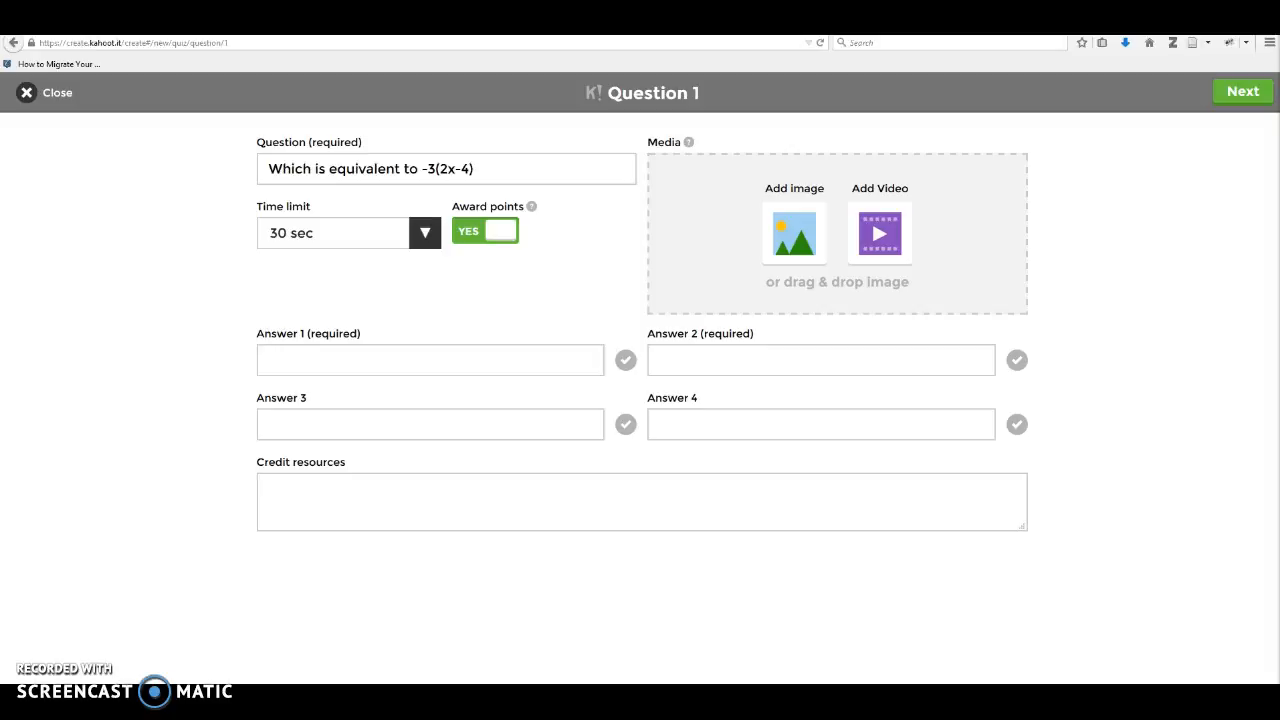
click(520, 363)
text(o   -6x+4)
click(290, 360)
key(BackSpace)
key(BackSpace)
key(BackSpace)
key(BackSpace)
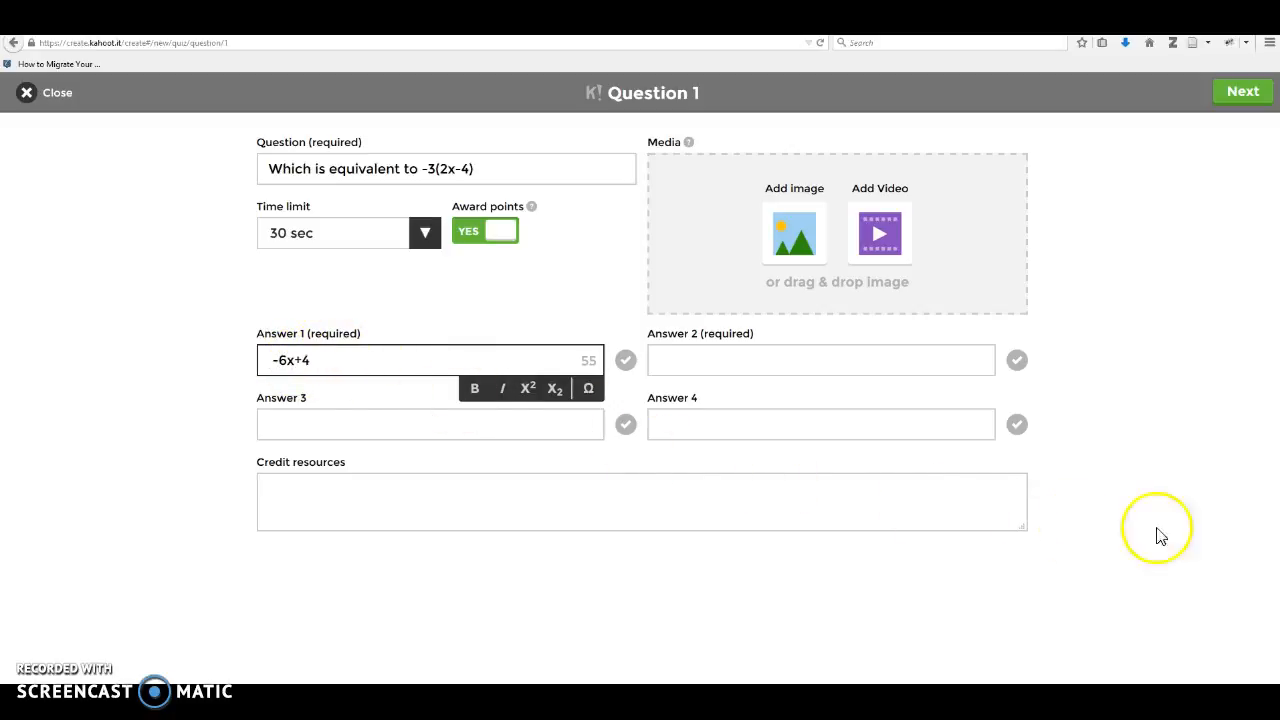
click(1278, 548)
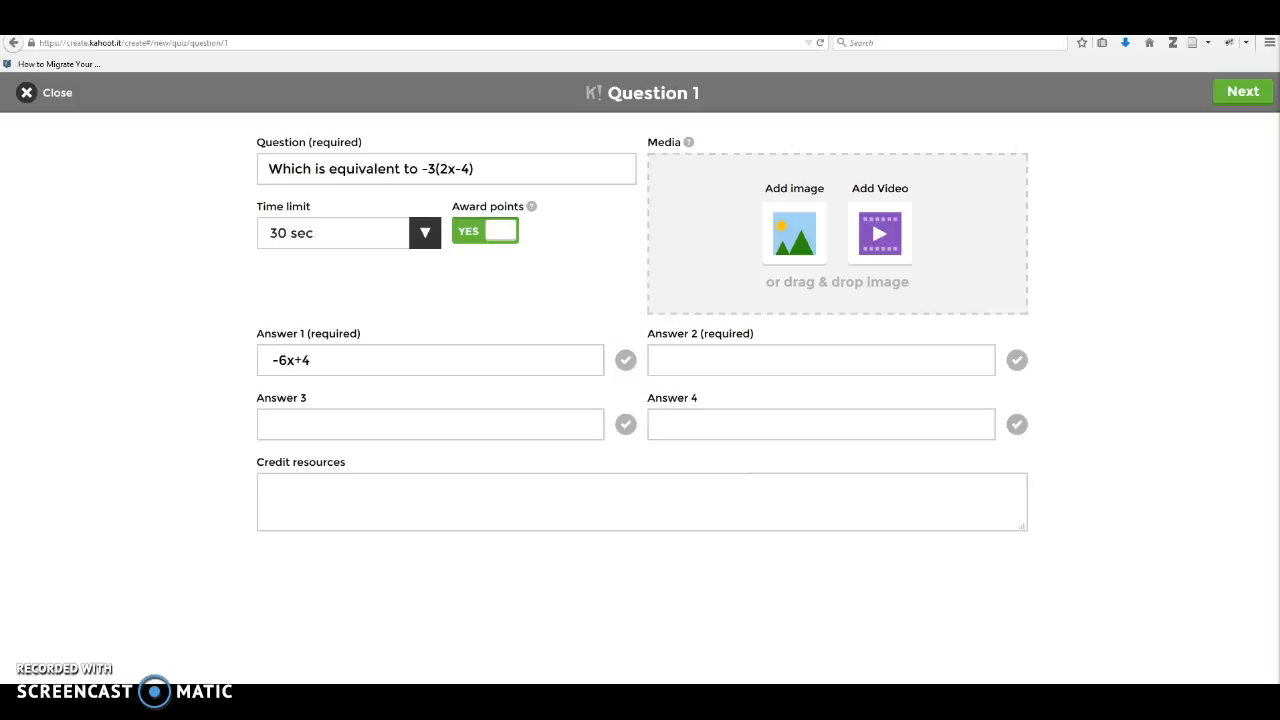
Step: Paste -6x-12 into Answer 2 and clear the stray characters before it
click(880, 362)
text(o -6x-12)
click(679, 361)
key(BackSpace)
key(BackSpace)
click(1157, 514)
Step: Enter -6x+12 as Answer 3, toggle italic, and bring up the symbol picker
click(527, 430)
text(o  -6x+12)
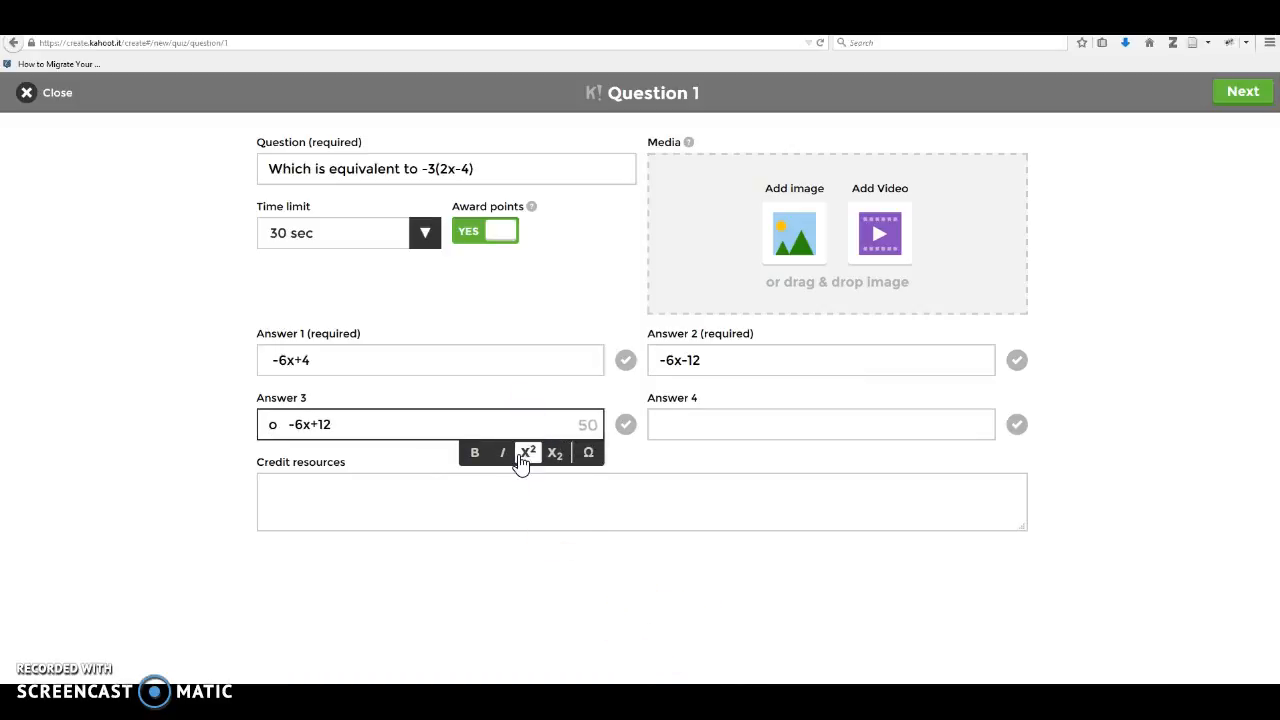
click(280, 424)
key(BackSpace)
key(BackSpace)
key(BackSpace)
key(BackSpace)
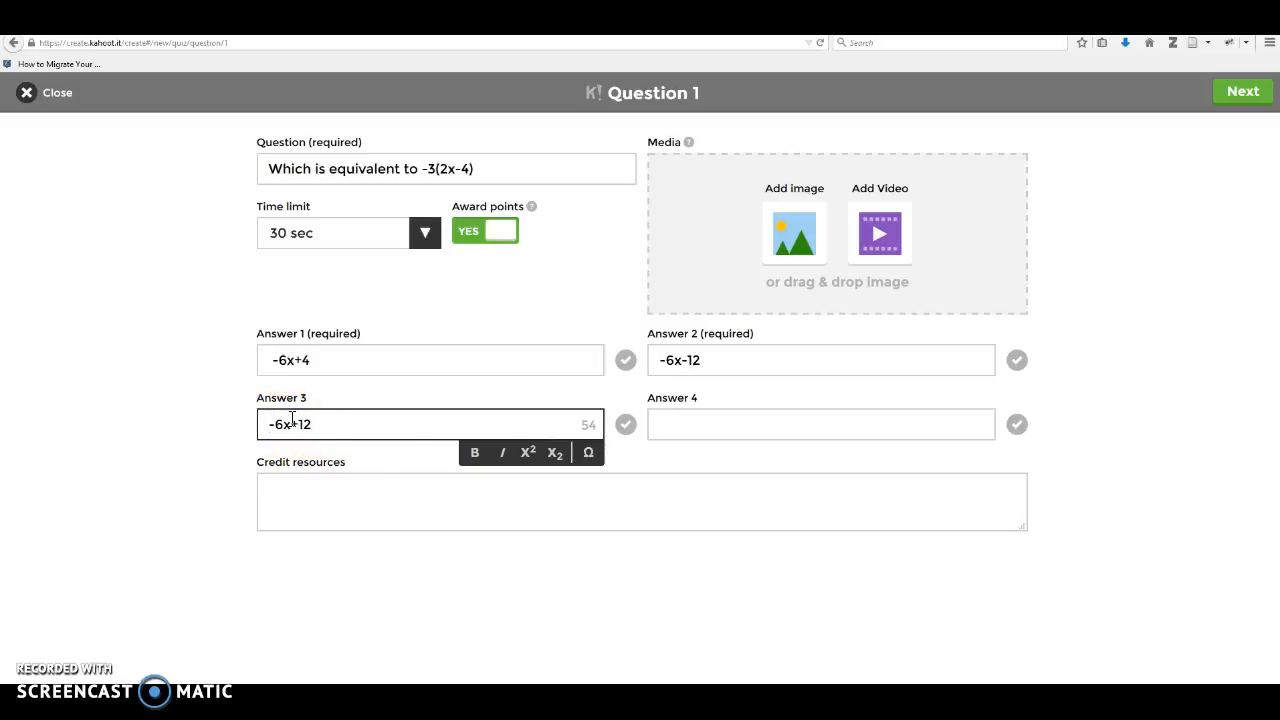
click(500, 453)
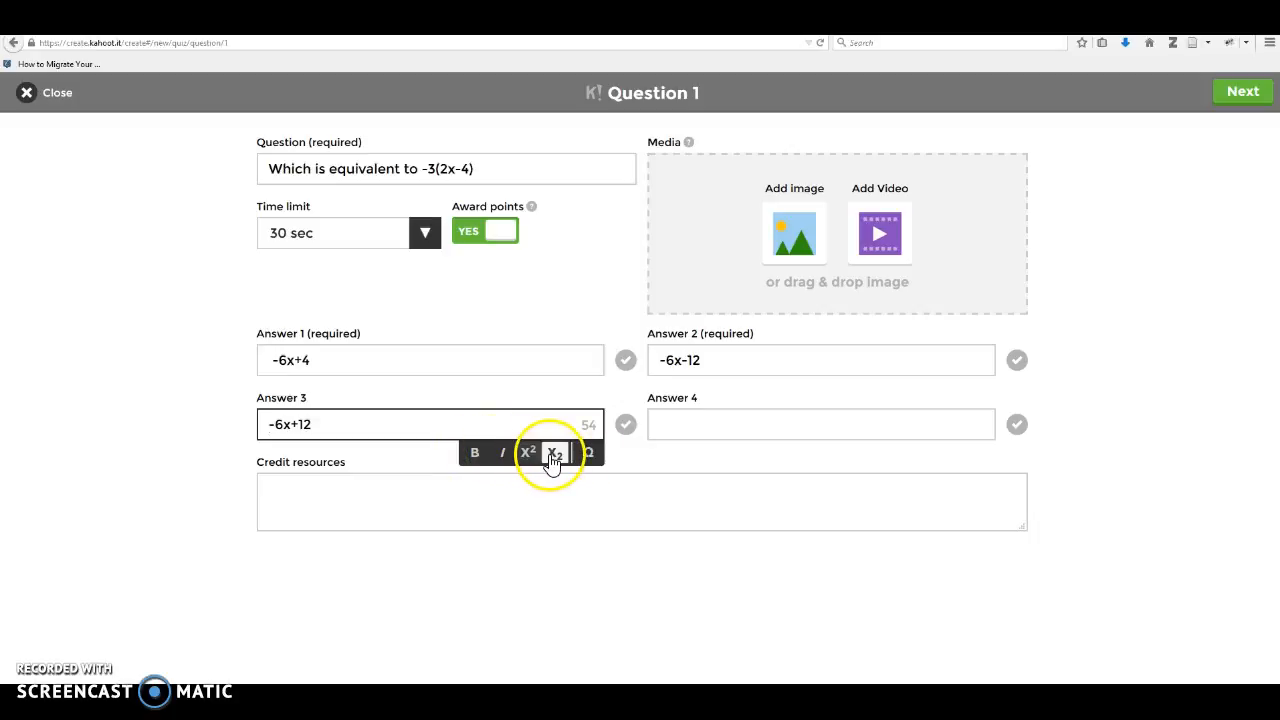
click(590, 454)
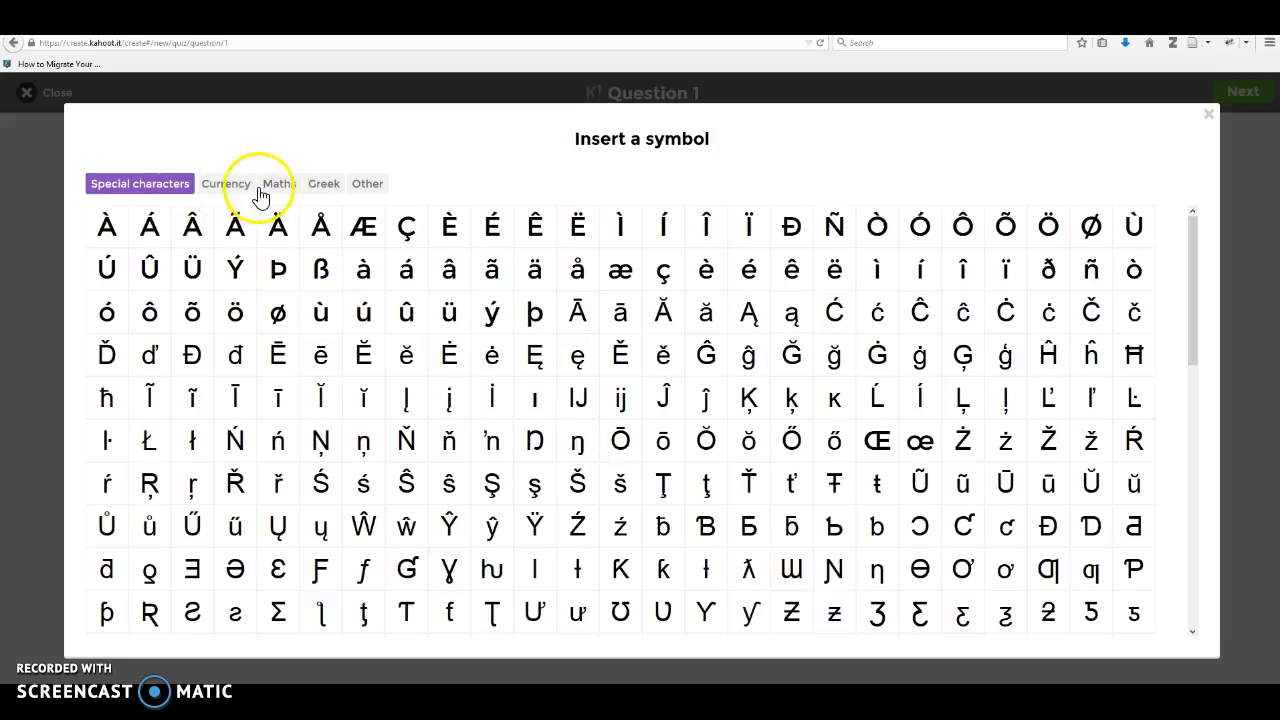
Step: Close the symbol picker unused and enter -6x-4 as Answer 4
click(276, 186)
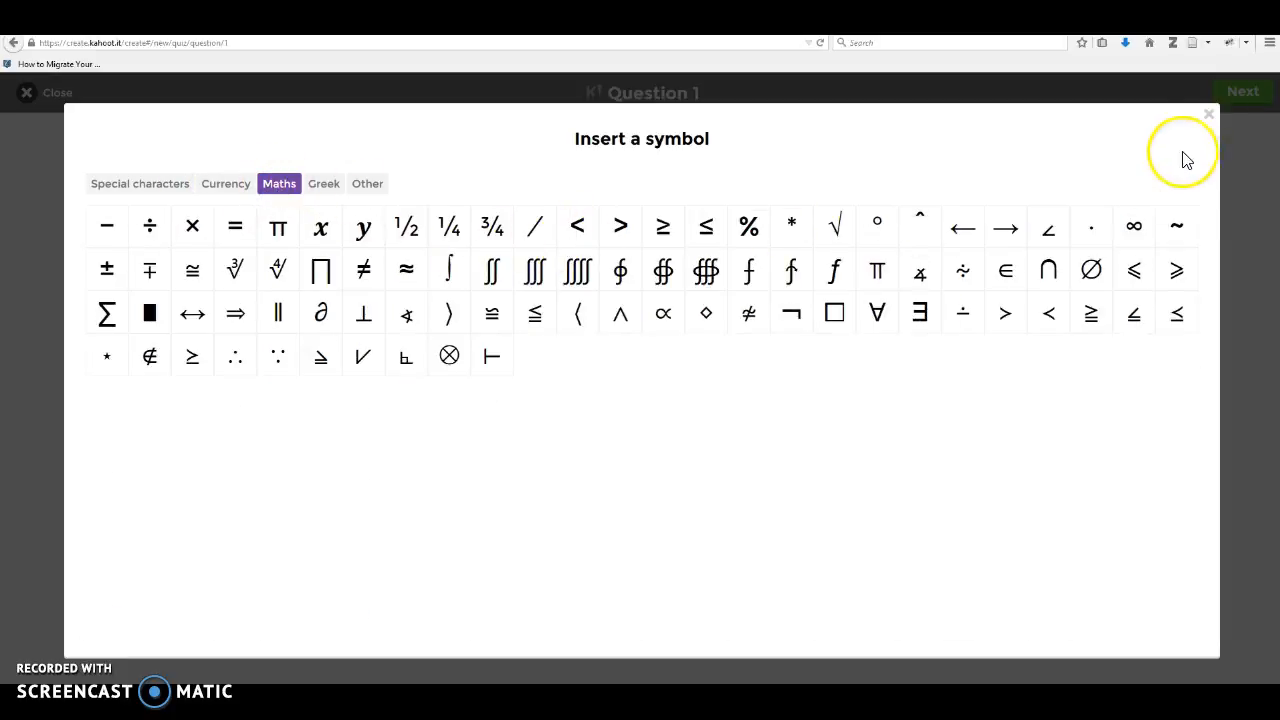
click(1211, 118)
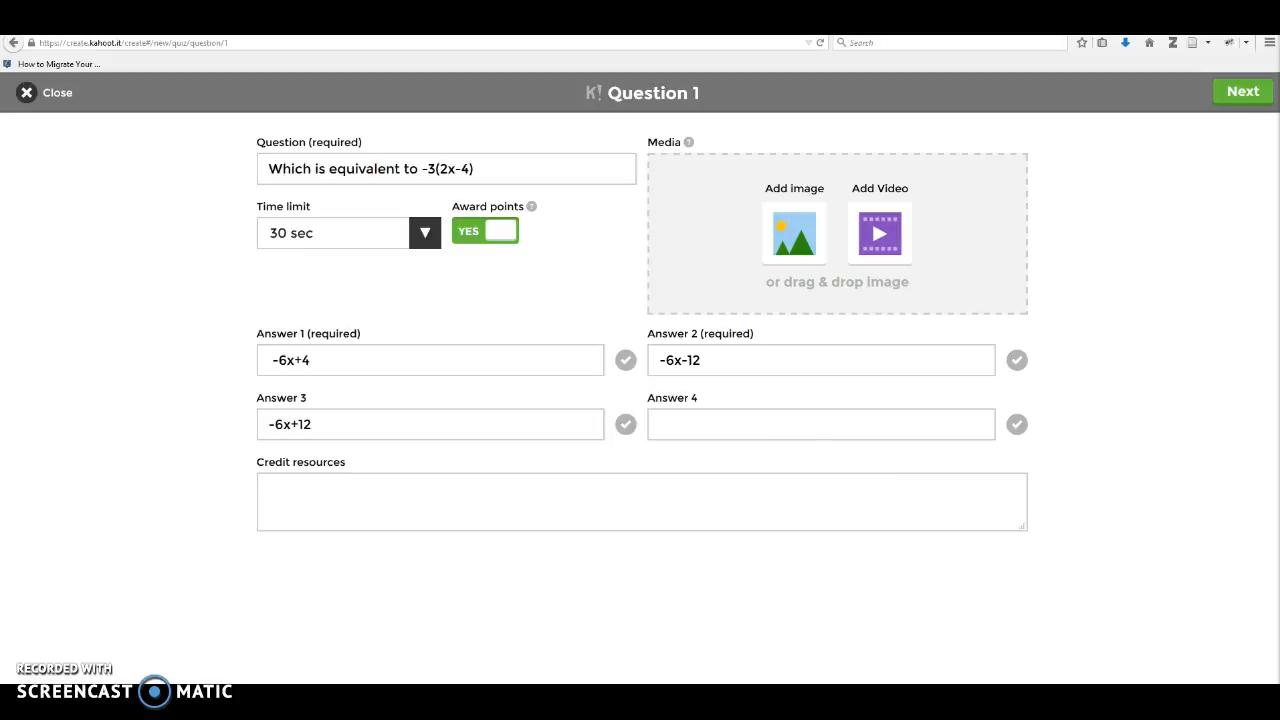
click(664, 412)
text(o   -6x-4)
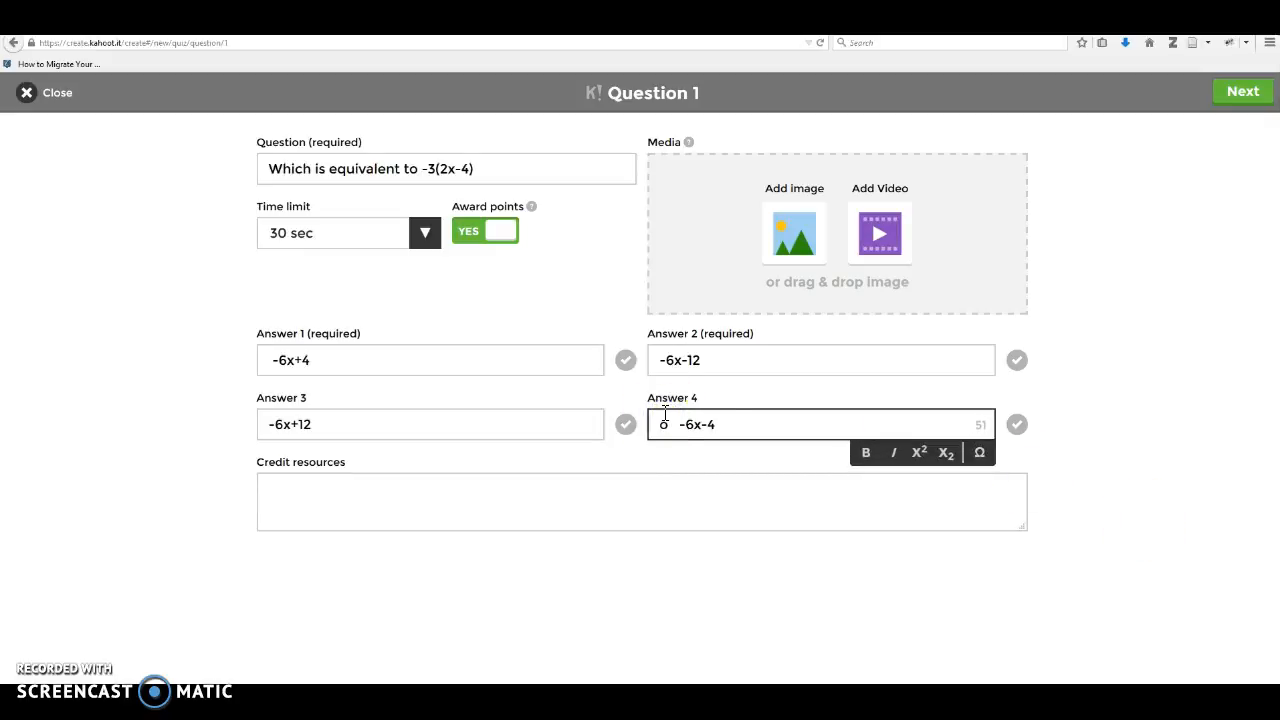
click(678, 422)
key(BackSpace)
key(BackSpace)
key(BackSpace)
key(BackSpace)
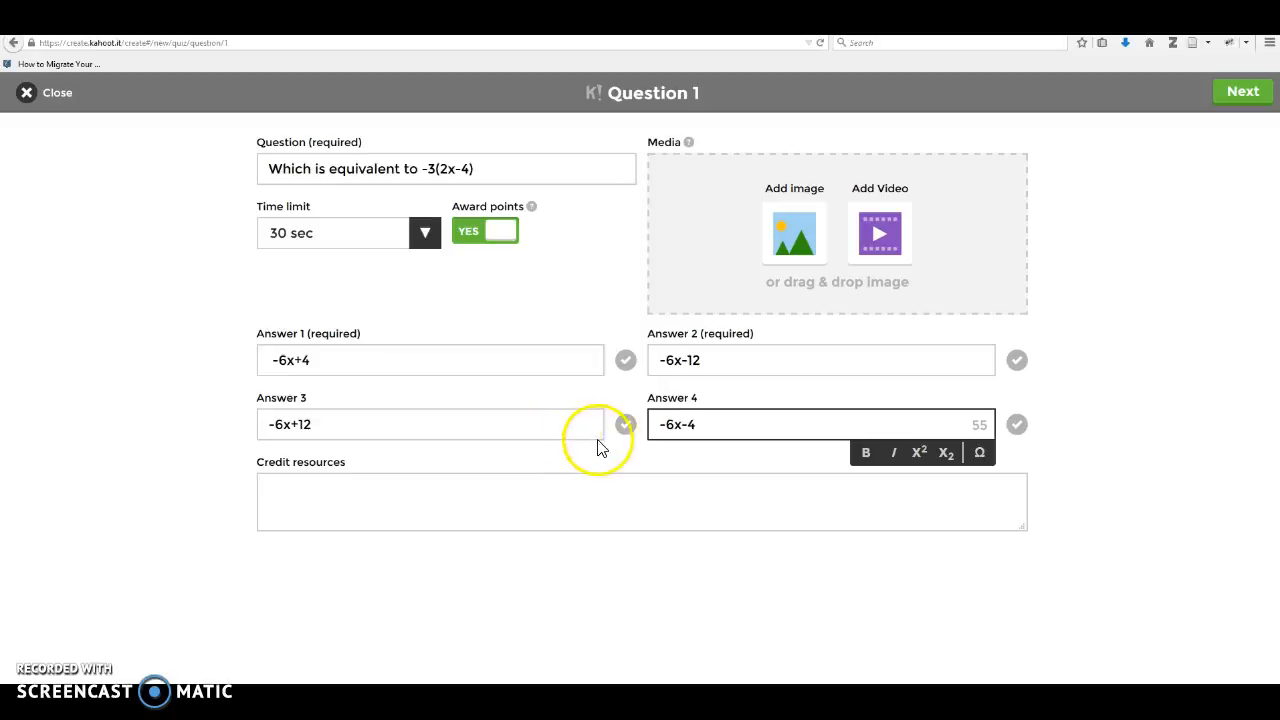
Step: Mark -6x+12 as the correct answer and finish Question 1 to return to the Overview
click(625, 427)
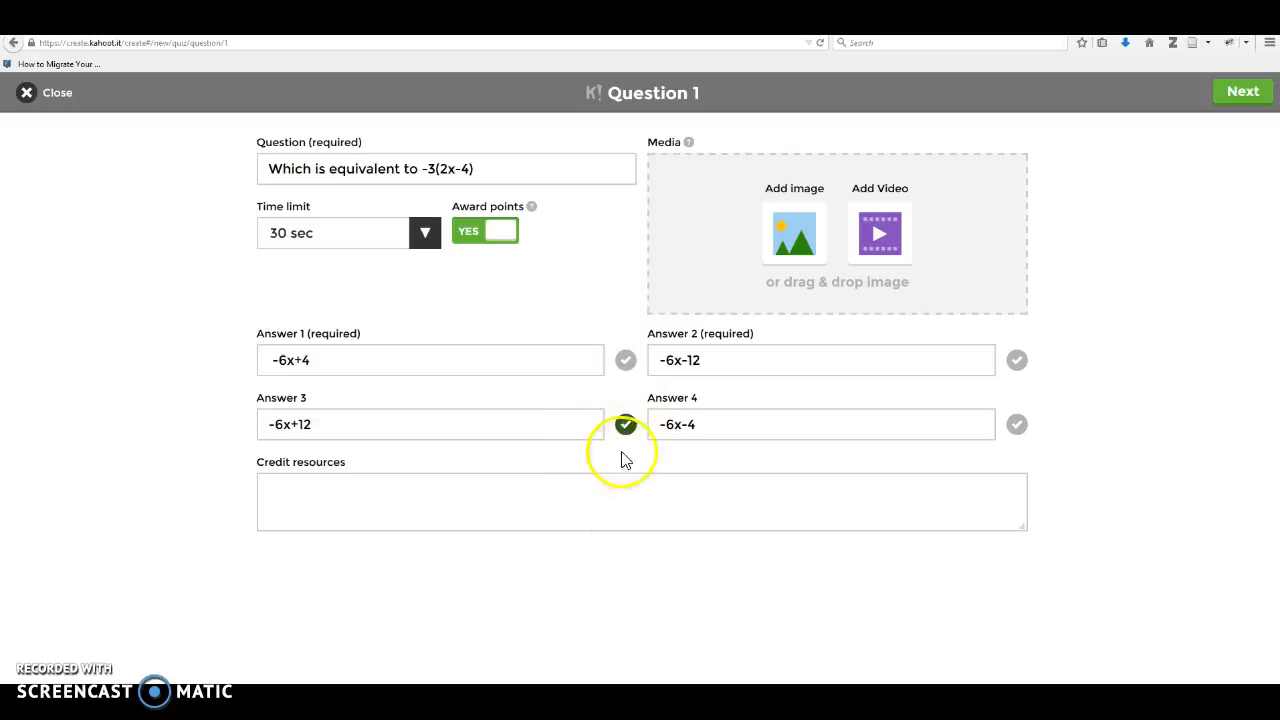
click(589, 497)
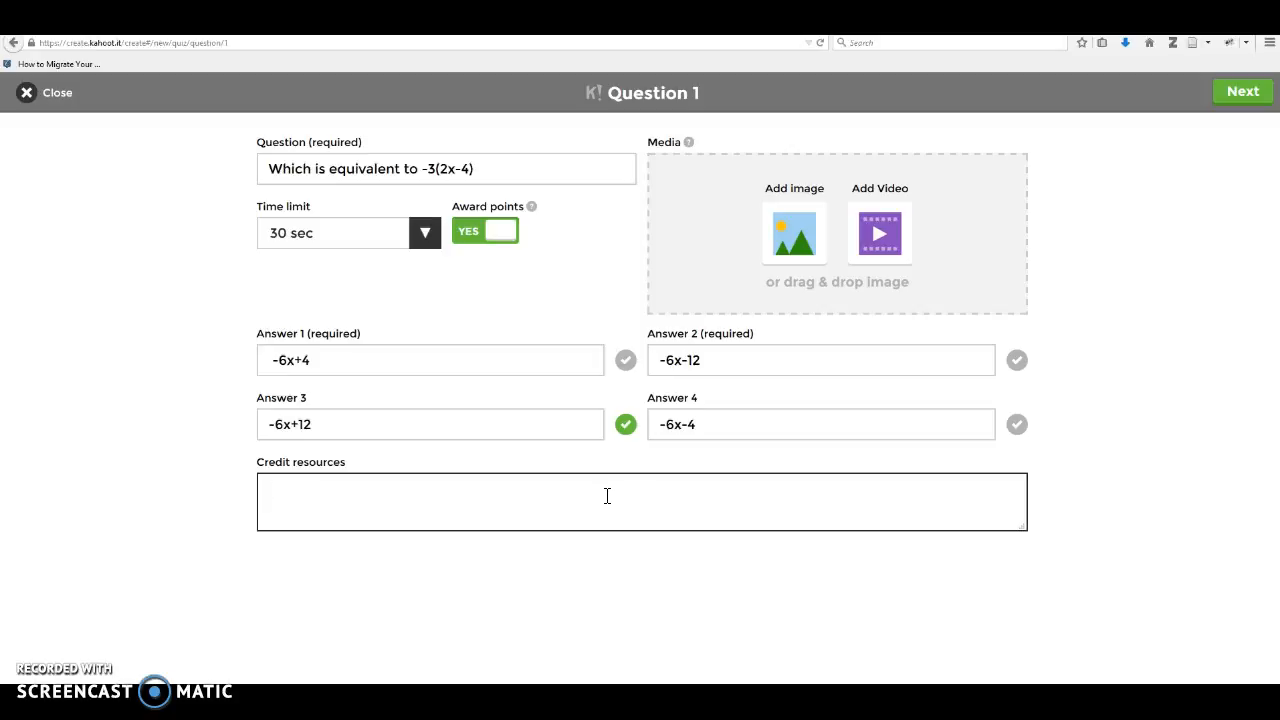
click(1238, 93)
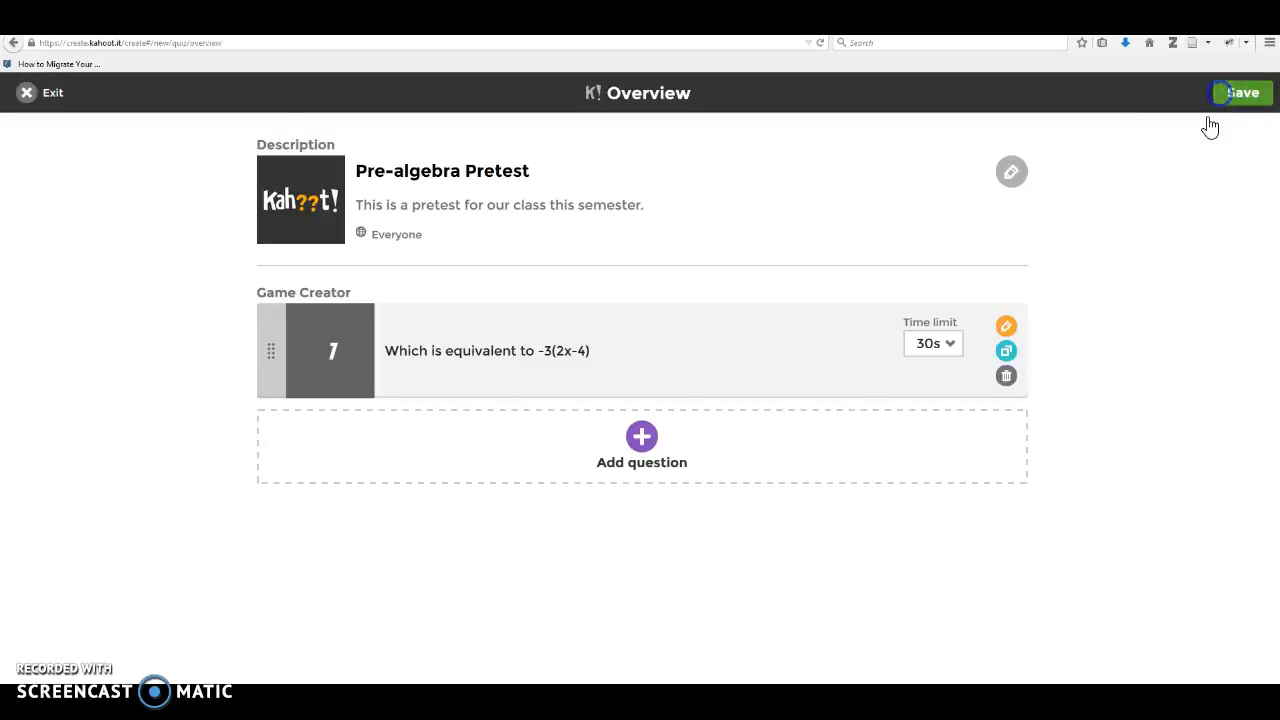
Step: Use Add question on the Overview to open a blank Question 2 (20 sec, points on)
click(1006, 350)
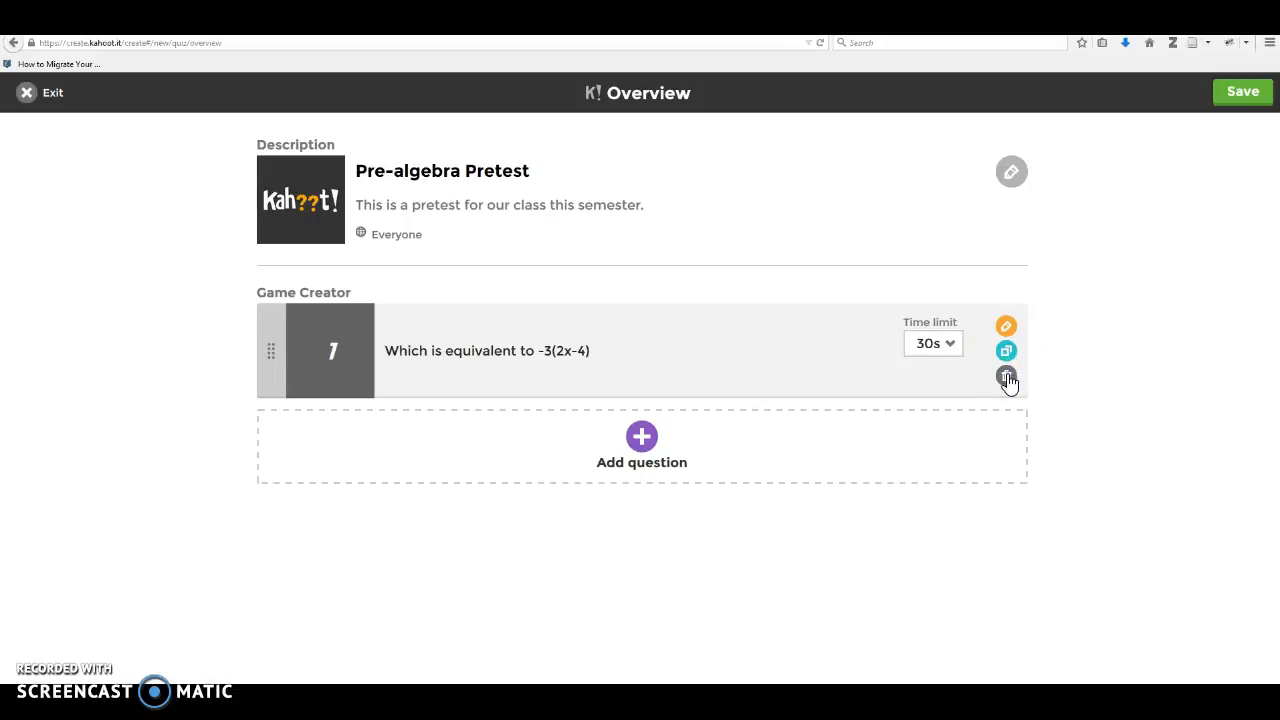
click(642, 444)
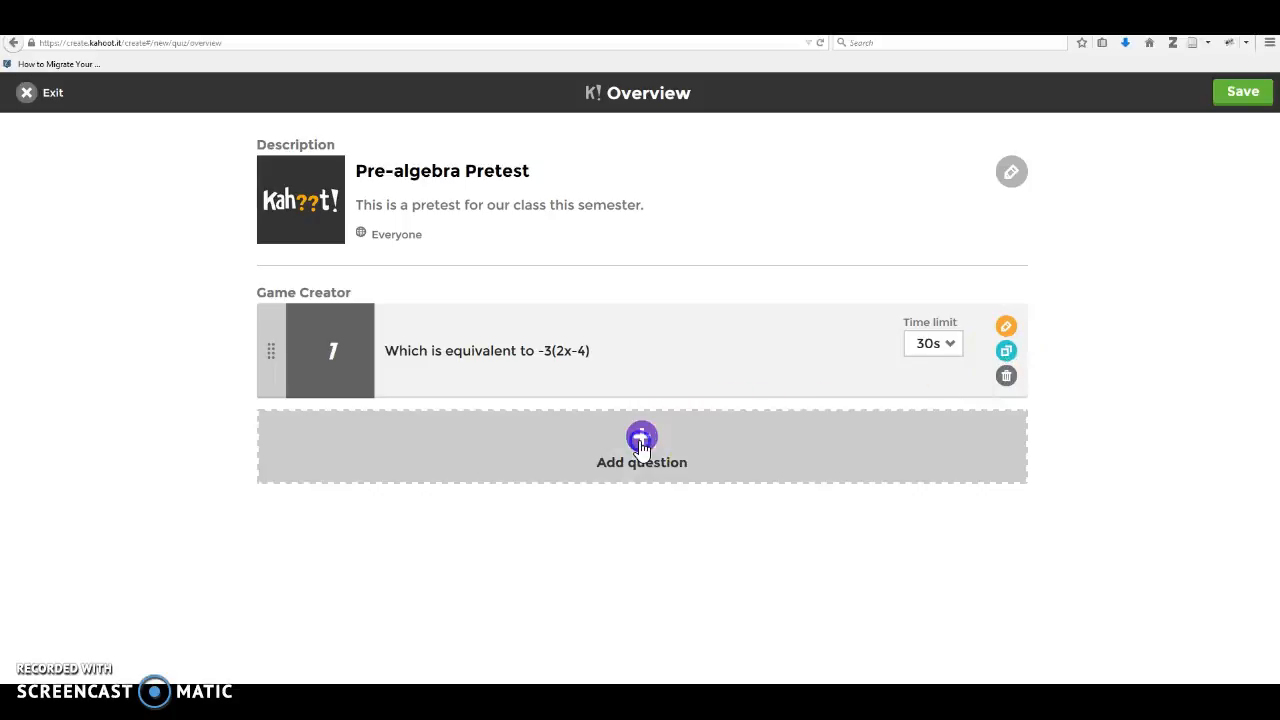
click(1186, 486)
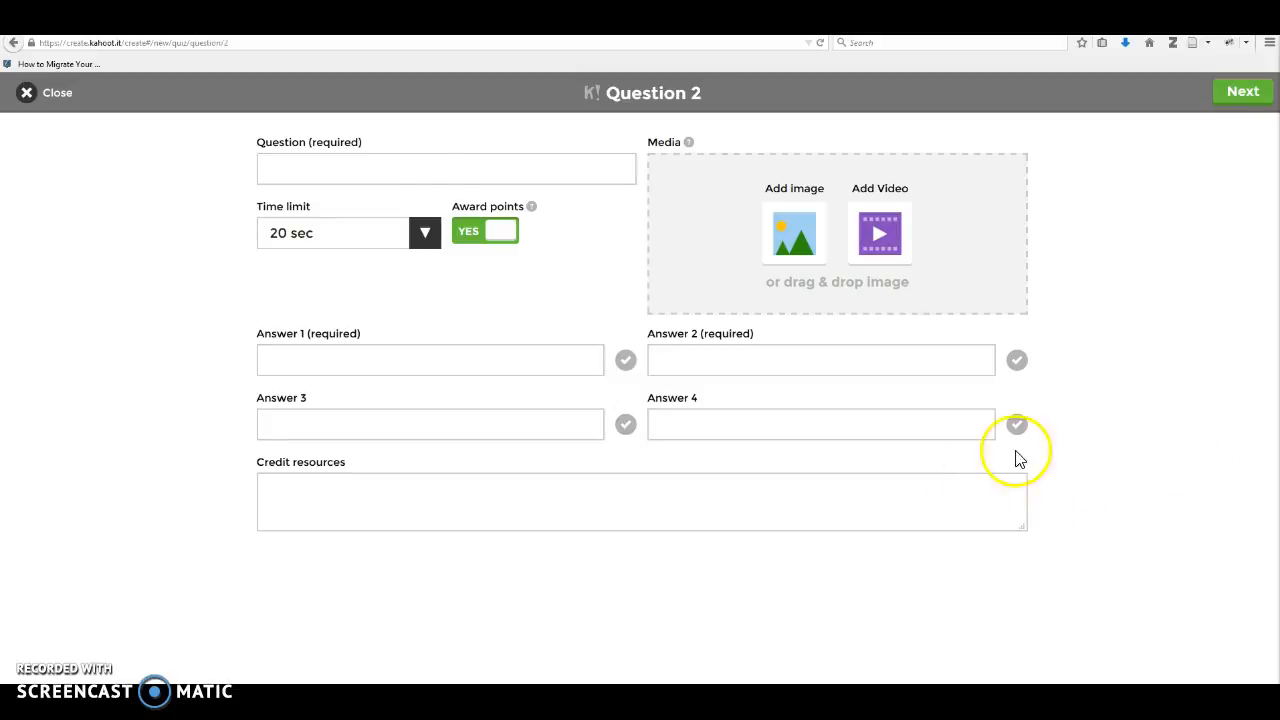
Step: Enter question 2 as 'Simplify the expression 8x+5y-1x+4y' with a 30 sec time limit
click(366, 163)
text(Simplify the expression 8x+5y-1x+4y)
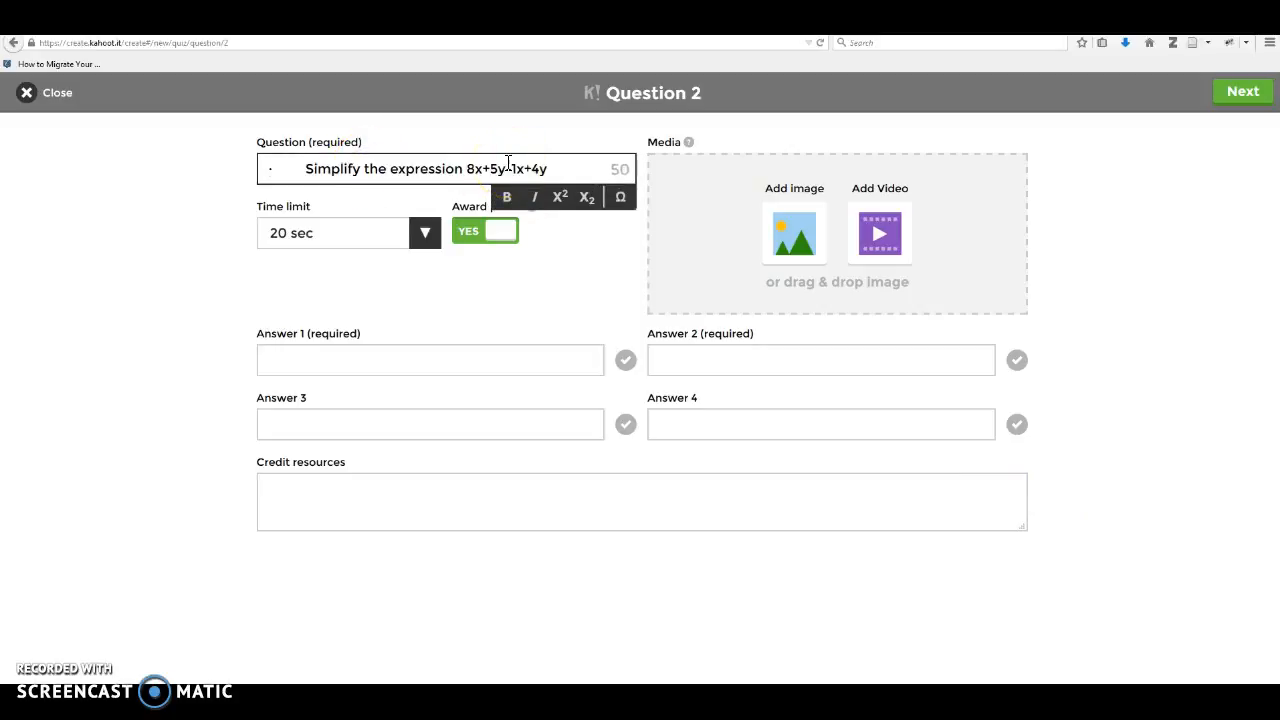
click(308, 170)
key(BackSpace)
key(BackSpace)
key(BackSpace)
key(BackSpace)
key(BackSpace)
key(BackSpace)
key(BackSpace)
key(BackSpace)
key(BackSpace)
key(BackSpace)
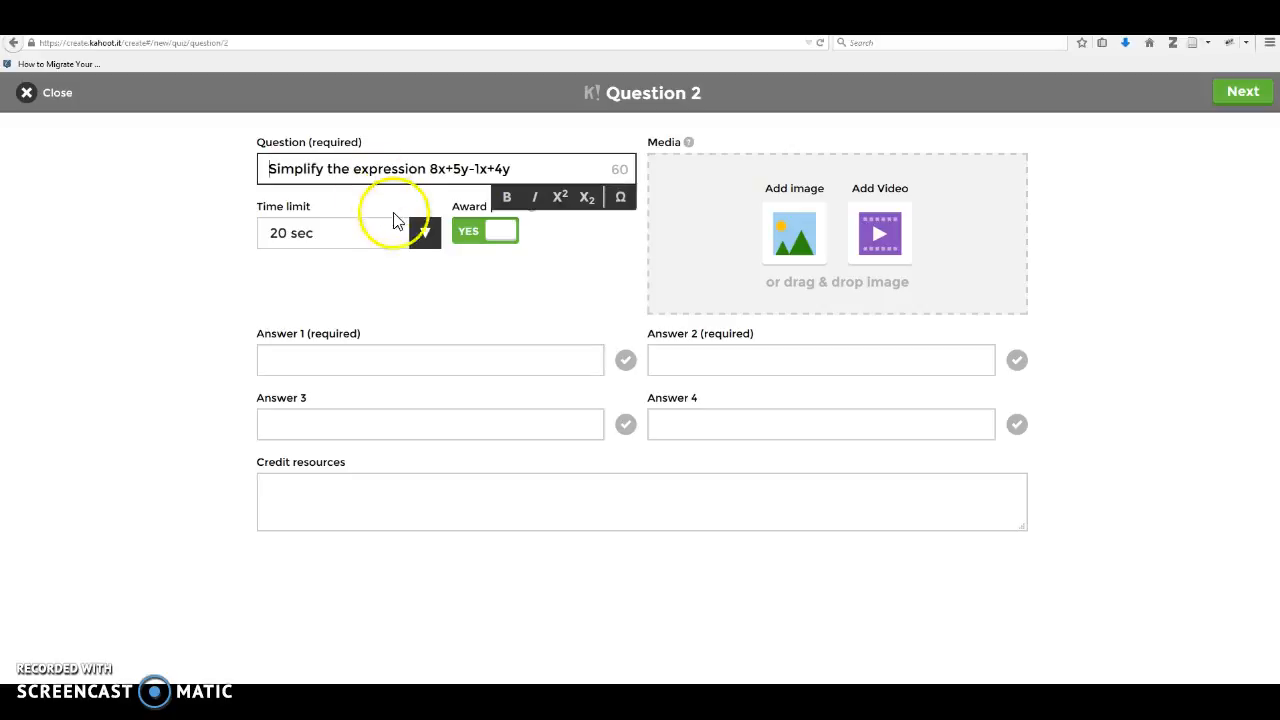
click(420, 230)
click(396, 305)
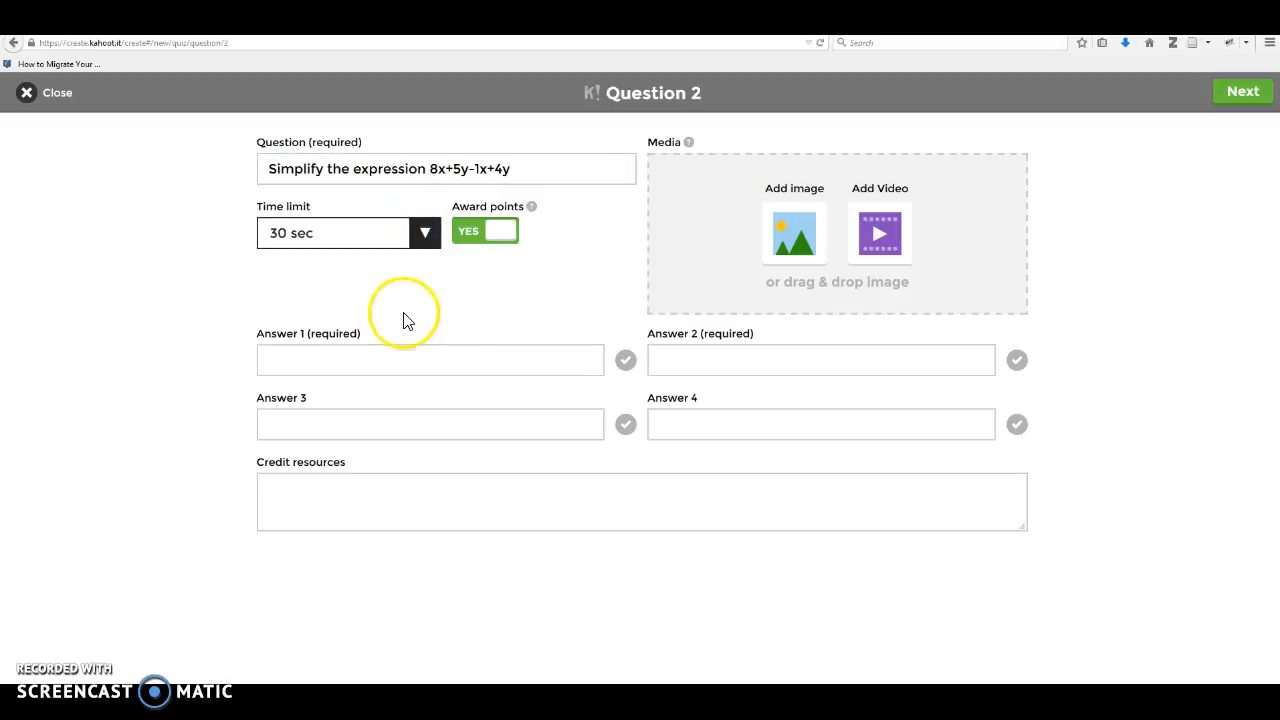
Step: Fill in the first answer 7x+9y and mark it as correct
click(456, 356)
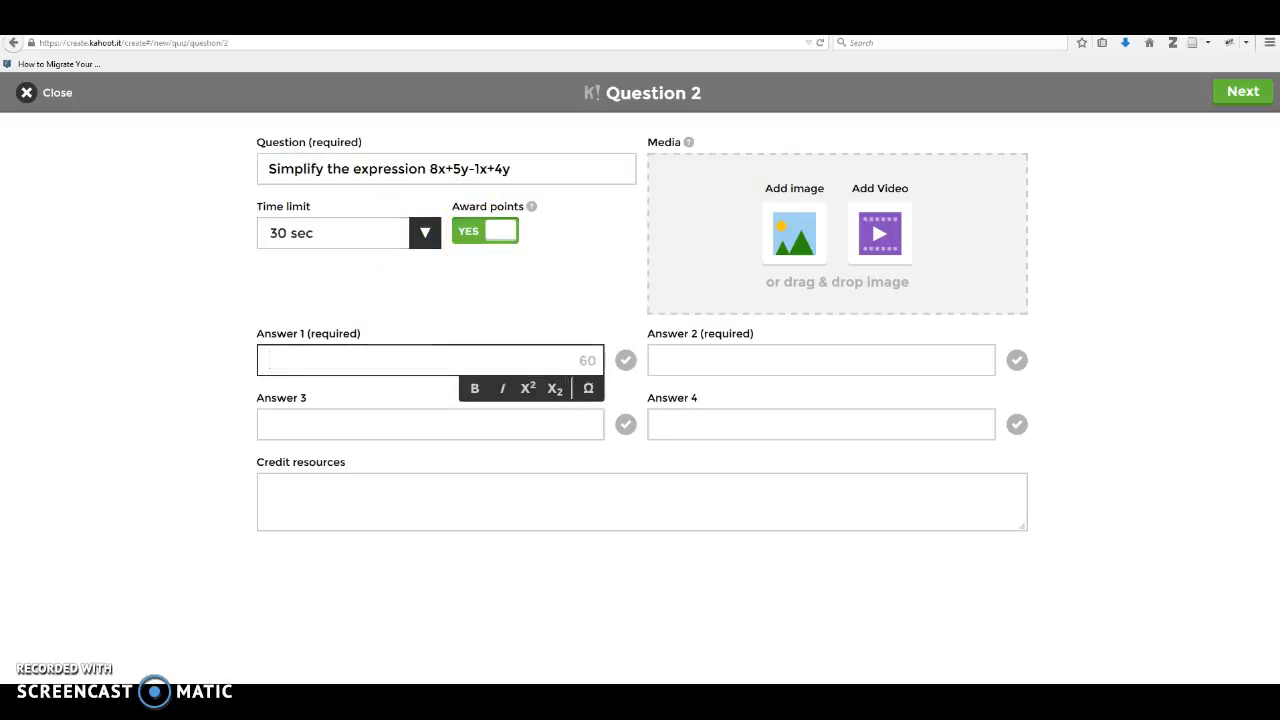
click(466, 357)
text(o  7x+9y)
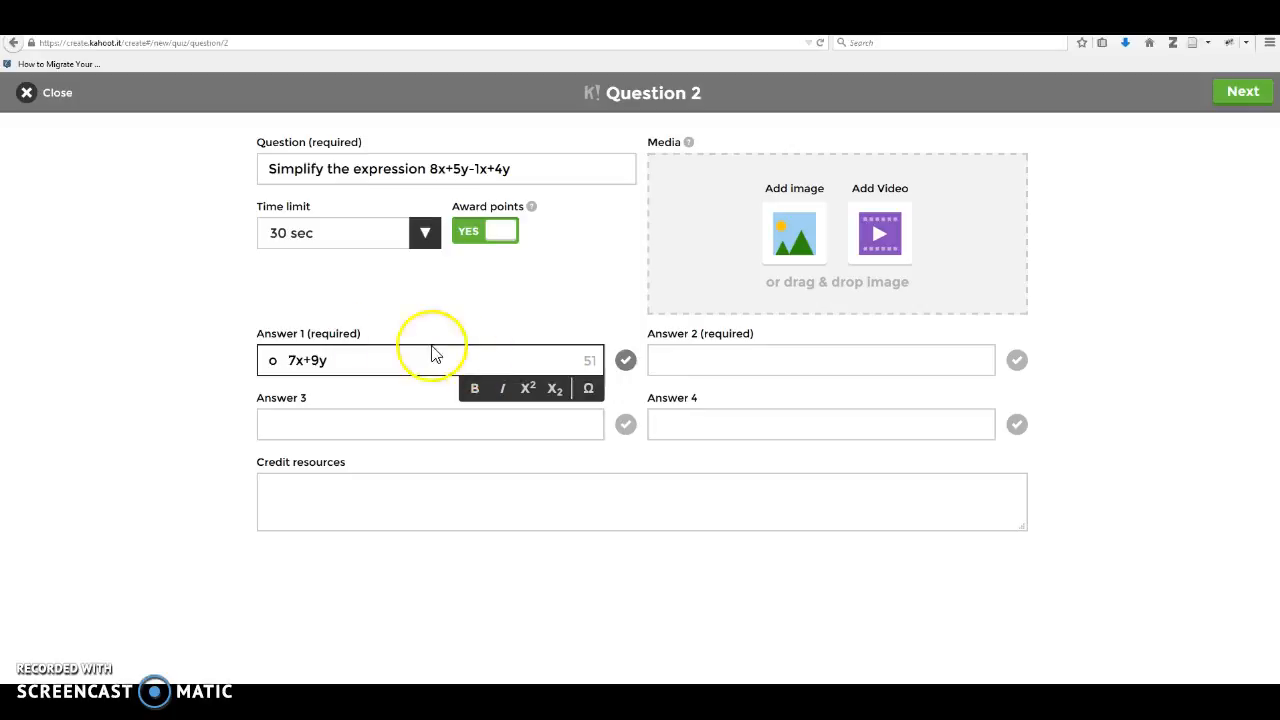
click(287, 360)
key(BackSpace)
key(BackSpace)
key(BackSpace)
key(BackSpace)
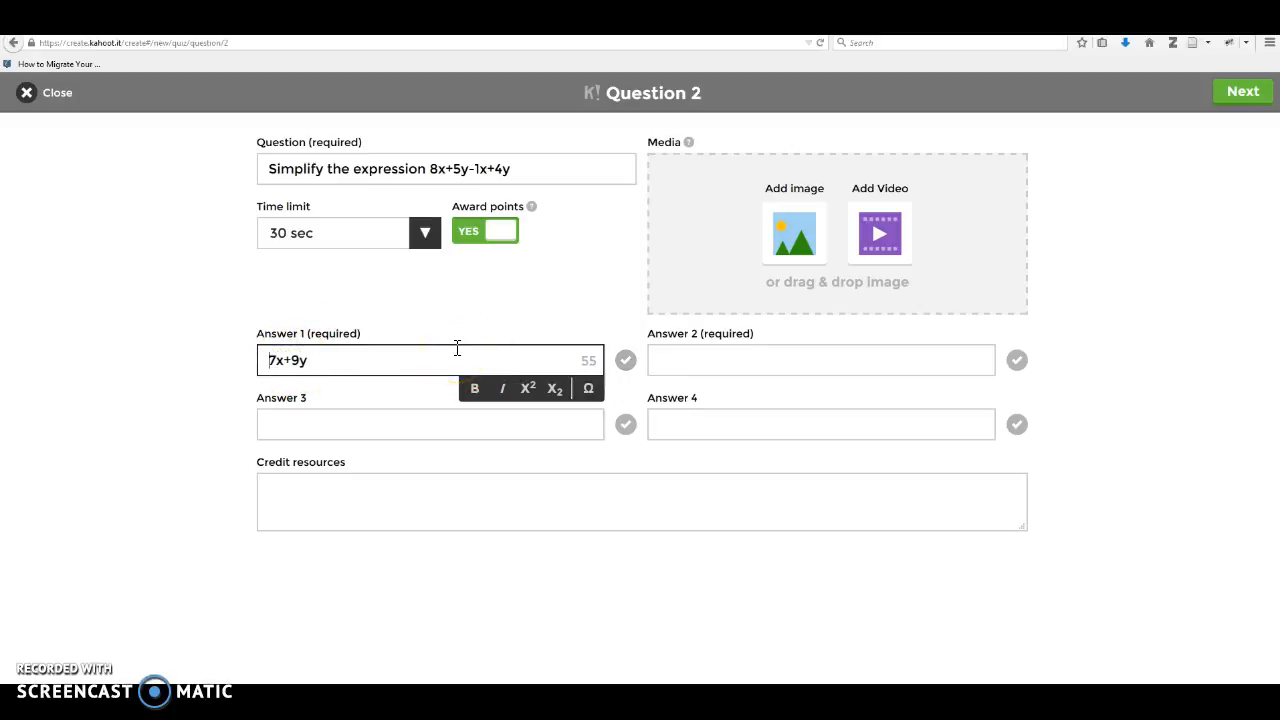
click(625, 360)
Step: Fill in the second answer as 9x-1y, removing the stray bullet
click(722, 363)
key(alt+Tab)
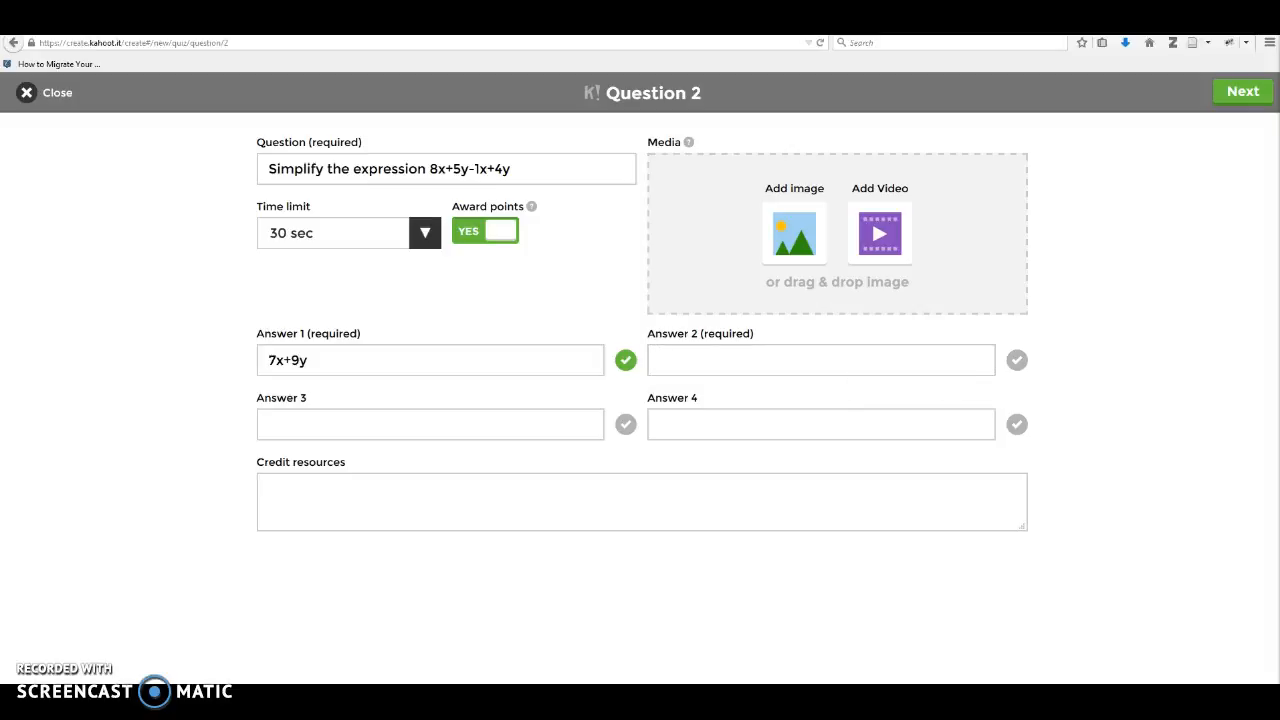
click(900, 366)
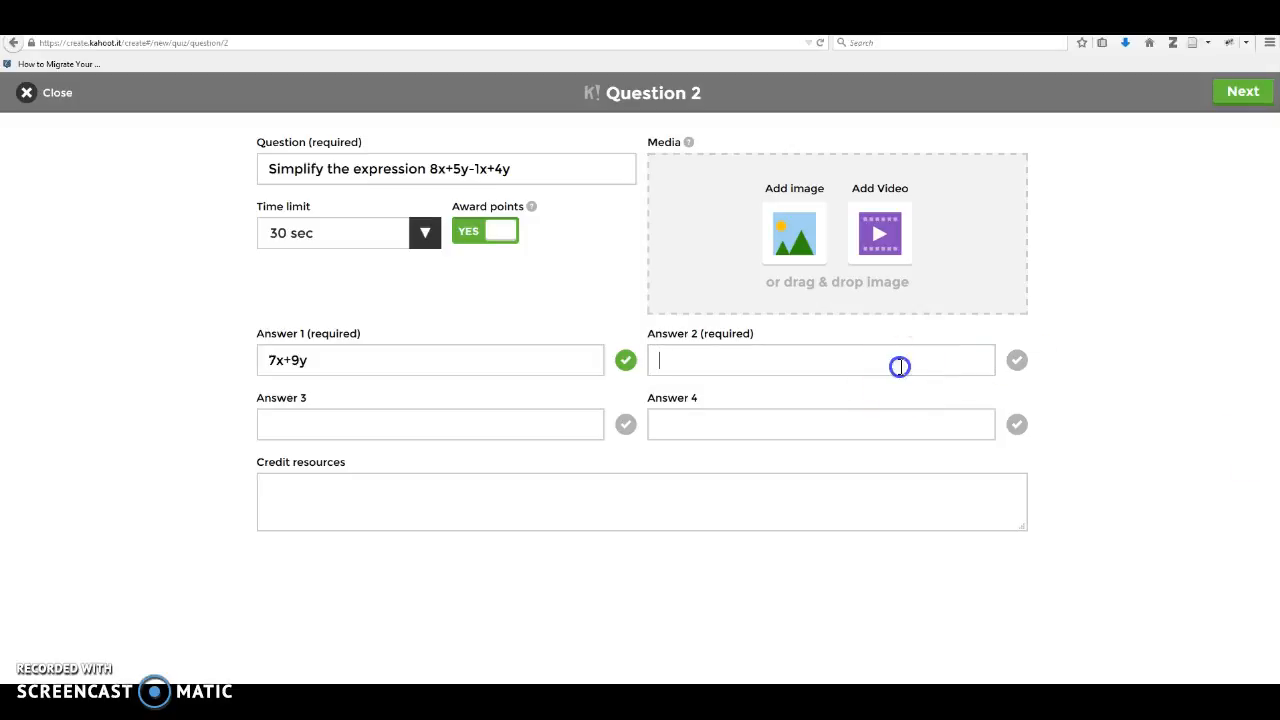
text(o   9x-1y)
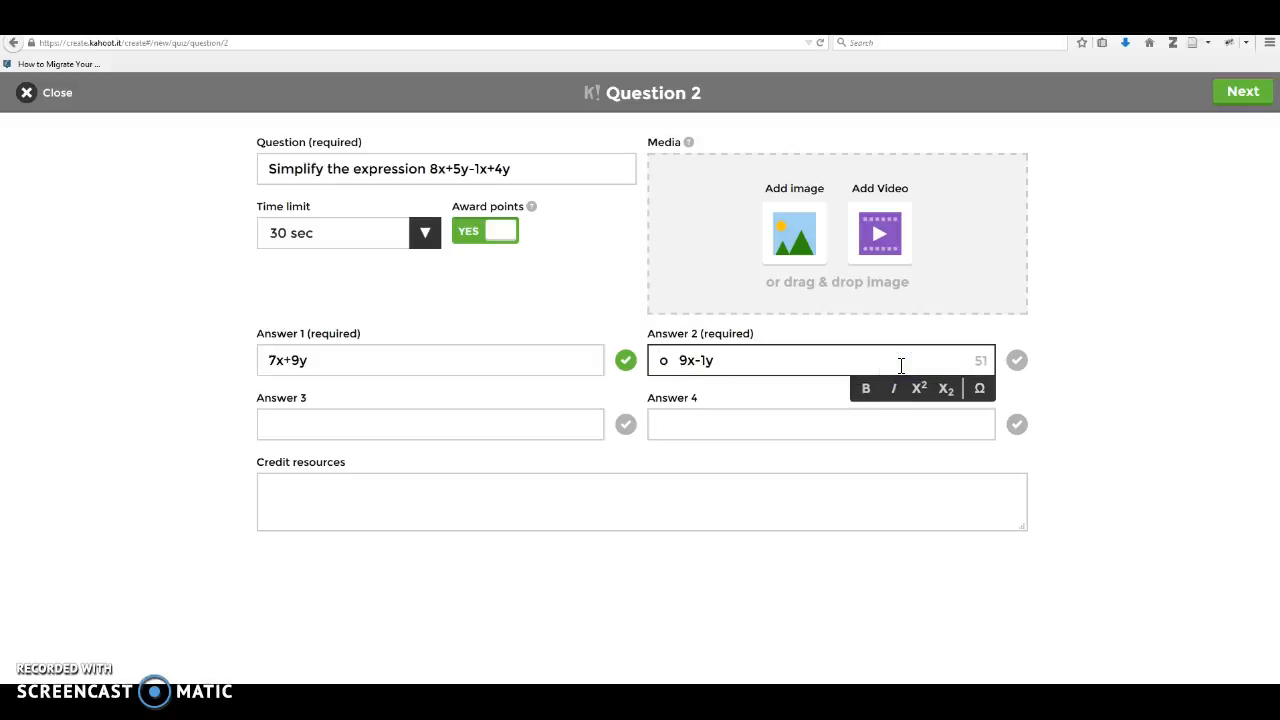
click(680, 362)
key(BackSpace)
key(BackSpace)
key(BackSpace)
key(BackSpace)
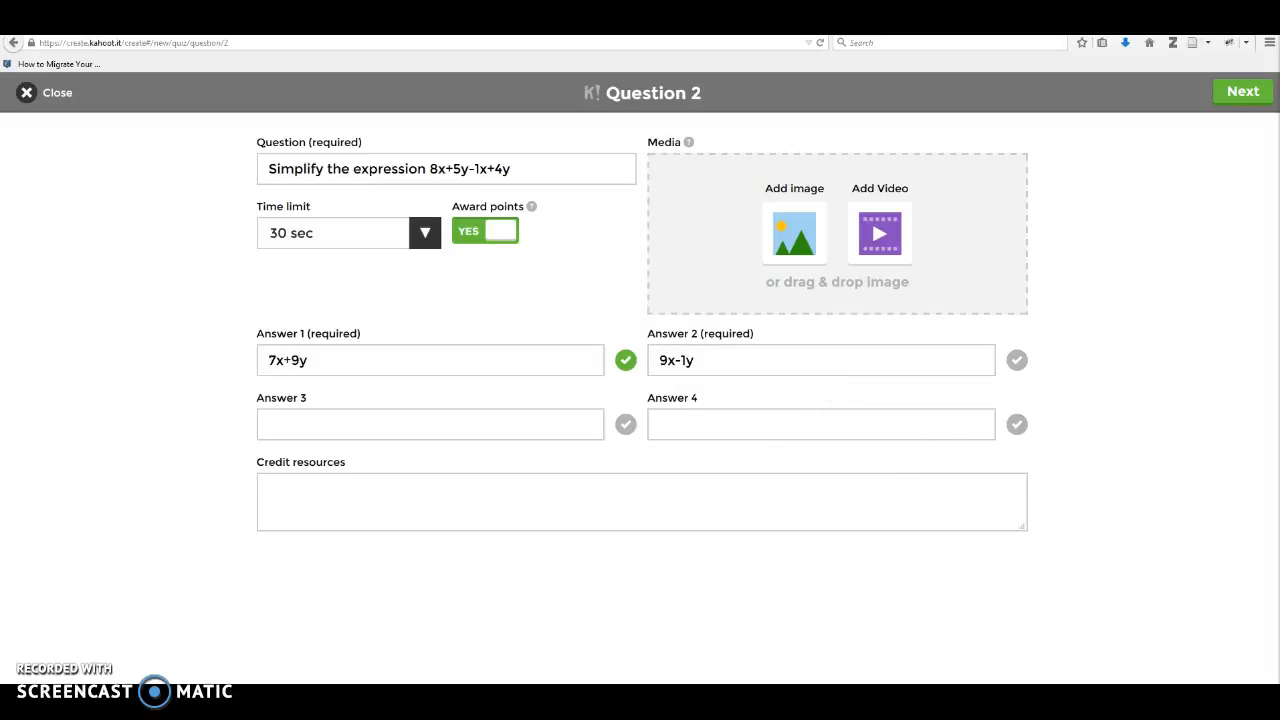
Step: Fill in the third and fourth answers 6x+8y and 2x+2y+16, removing stray bullets
click(371, 415)
text(o 6x+8y)
click(288, 422)
key(BackSpace)
key(BackSpace)
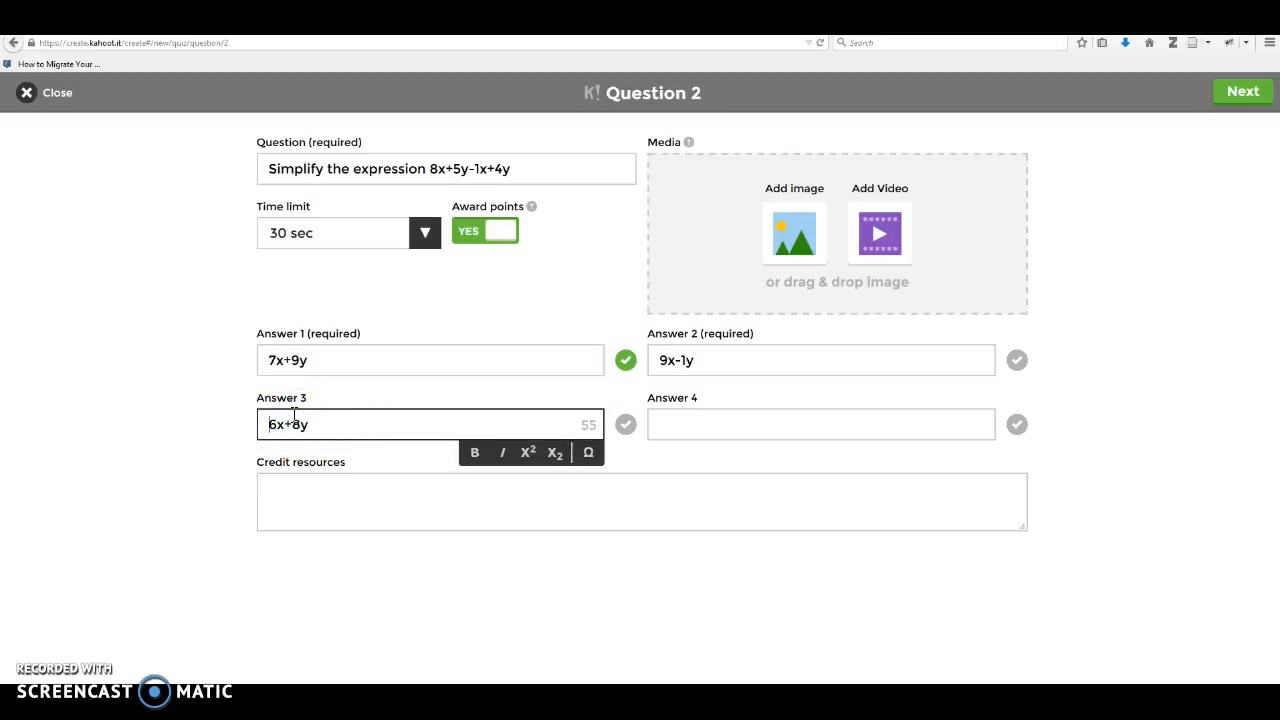
key(alt+Tab)
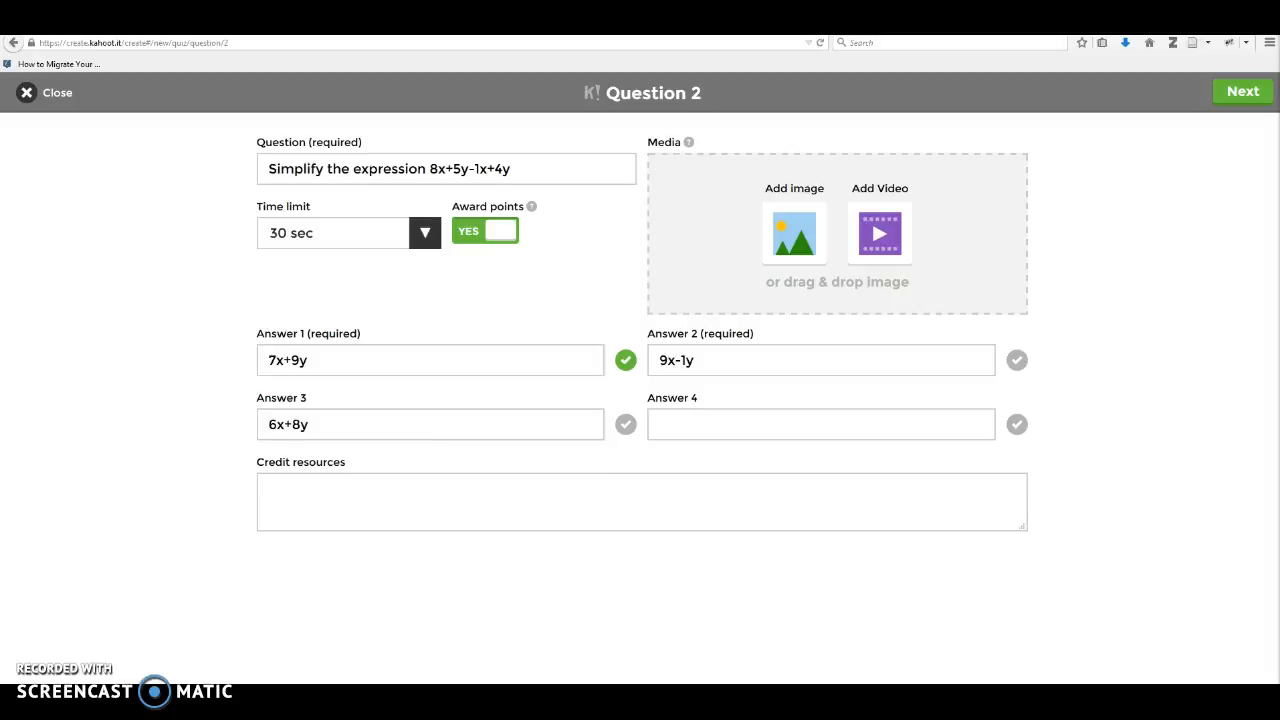
click(937, 423)
text(o  2x+2y+16)
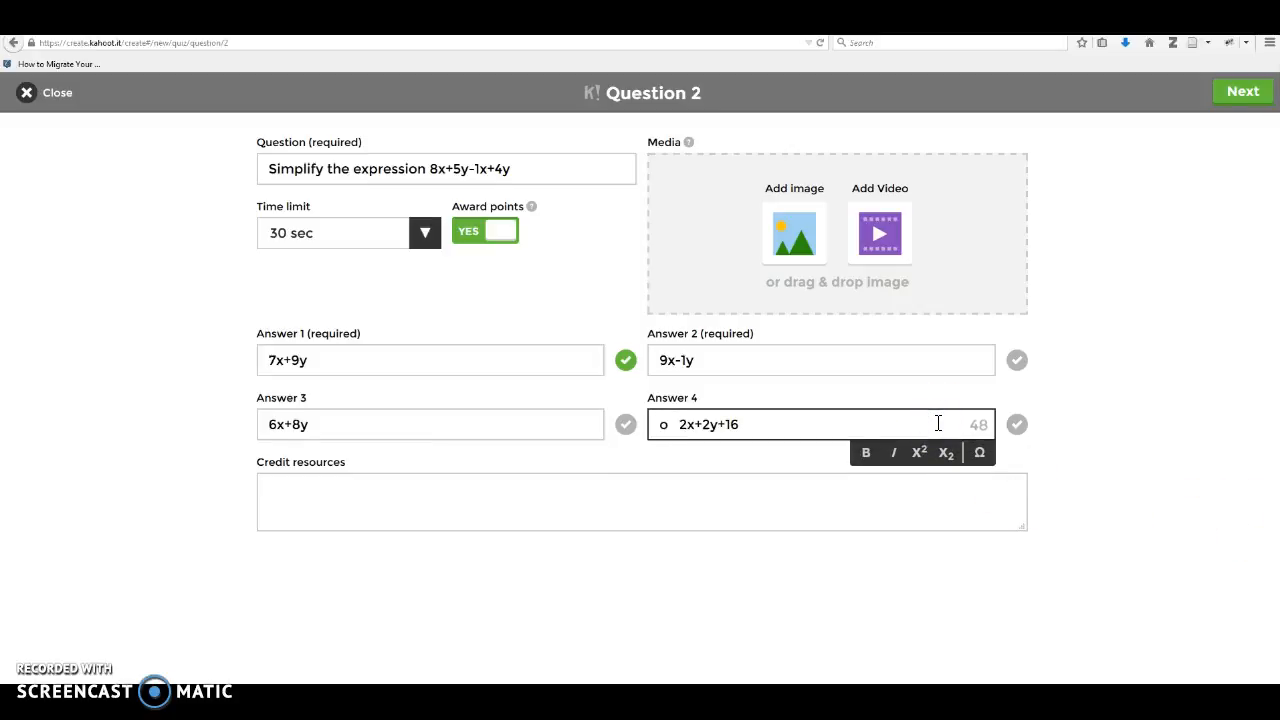
click(680, 424)
key(BackSpace)
key(BackSpace)
key(BackSpace)
key(BackSpace)
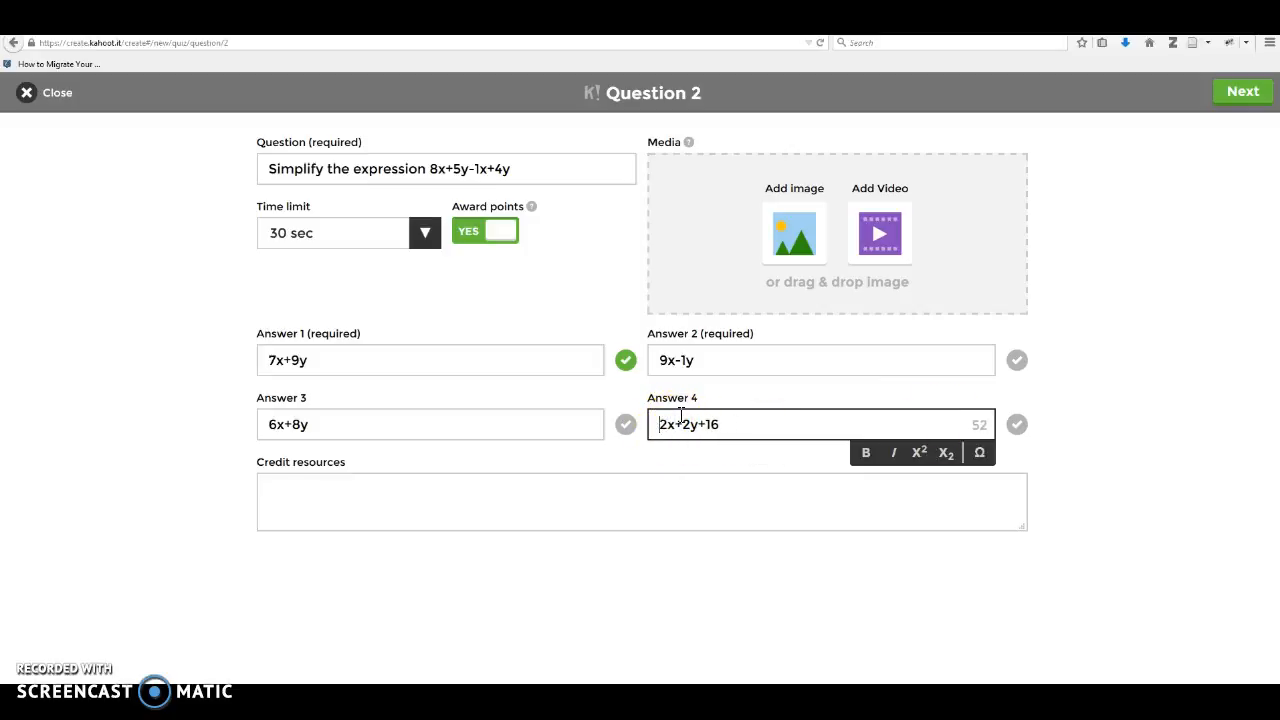
click(572, 506)
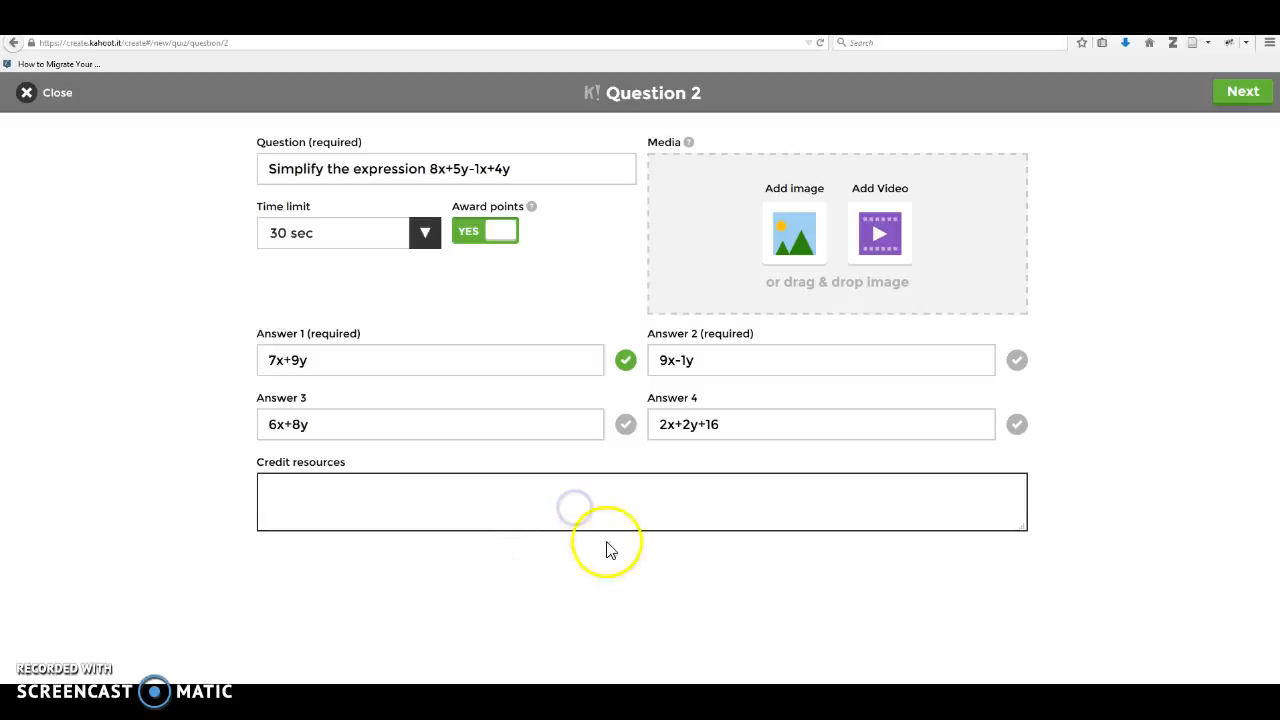
click(796, 231)
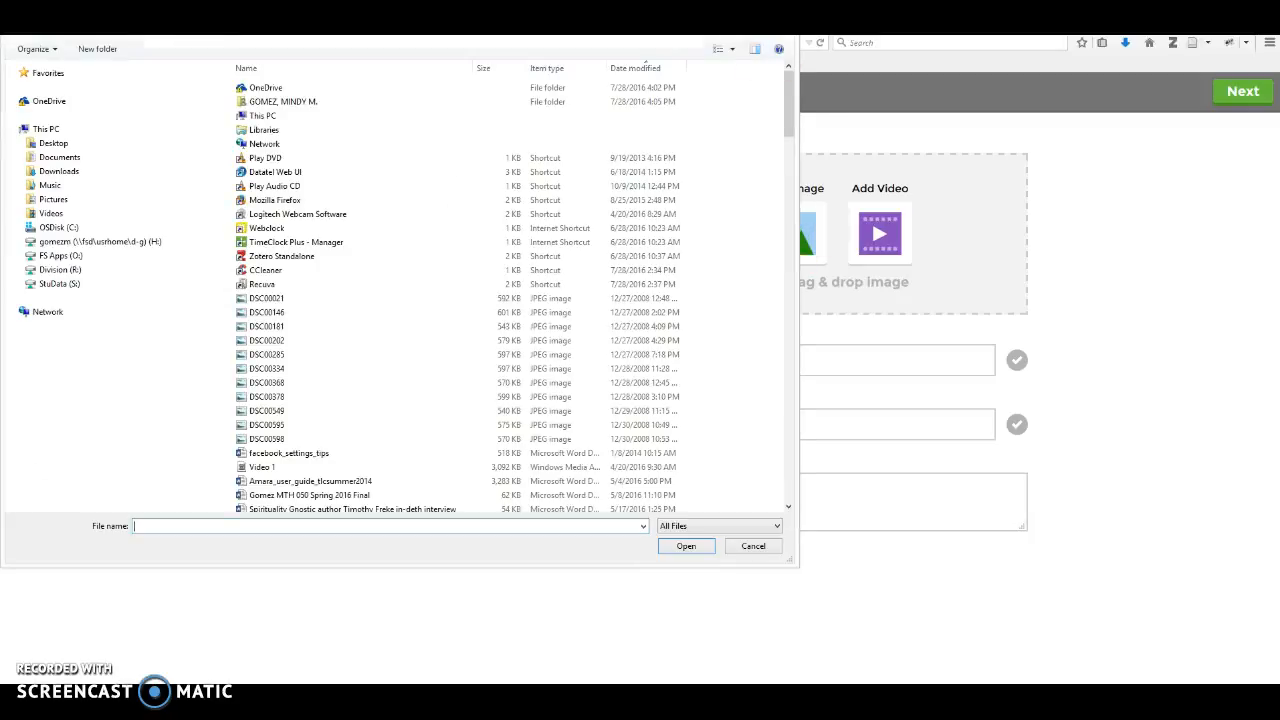
key(Escape)
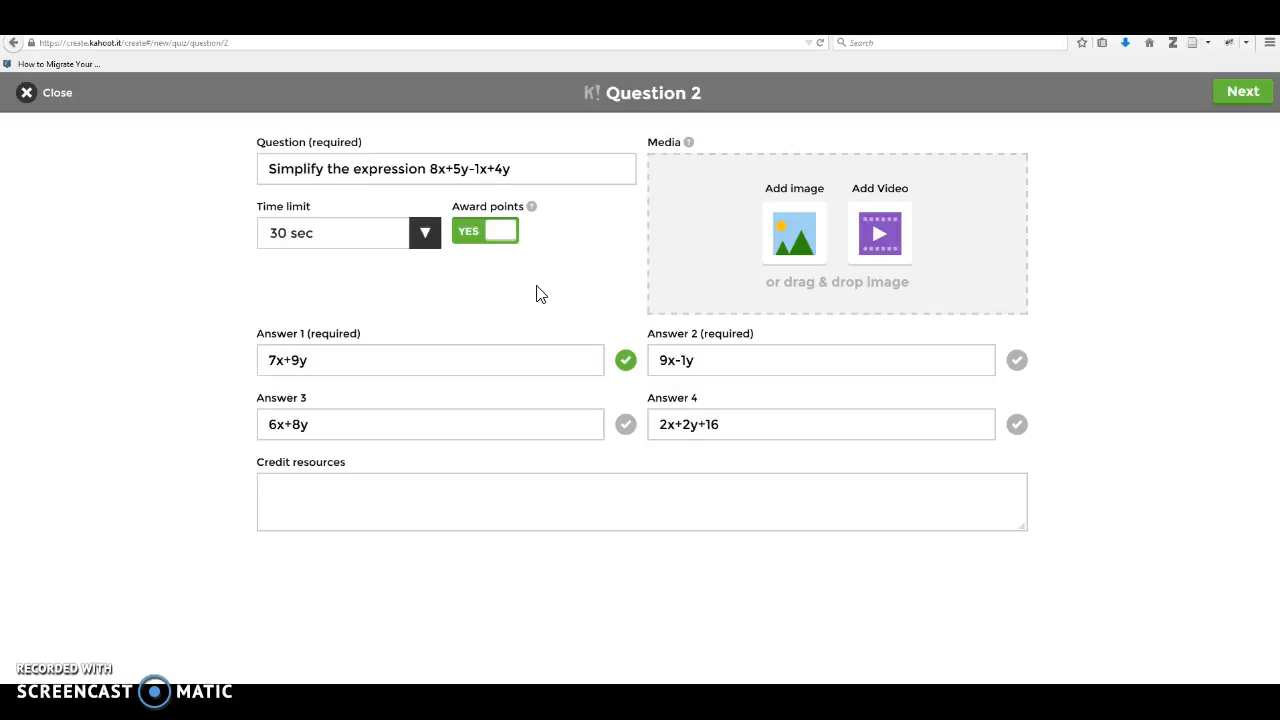
Step: Go to the Overview page and save the Pre-algebra Pretest quiz to publish it
click(1243, 95)
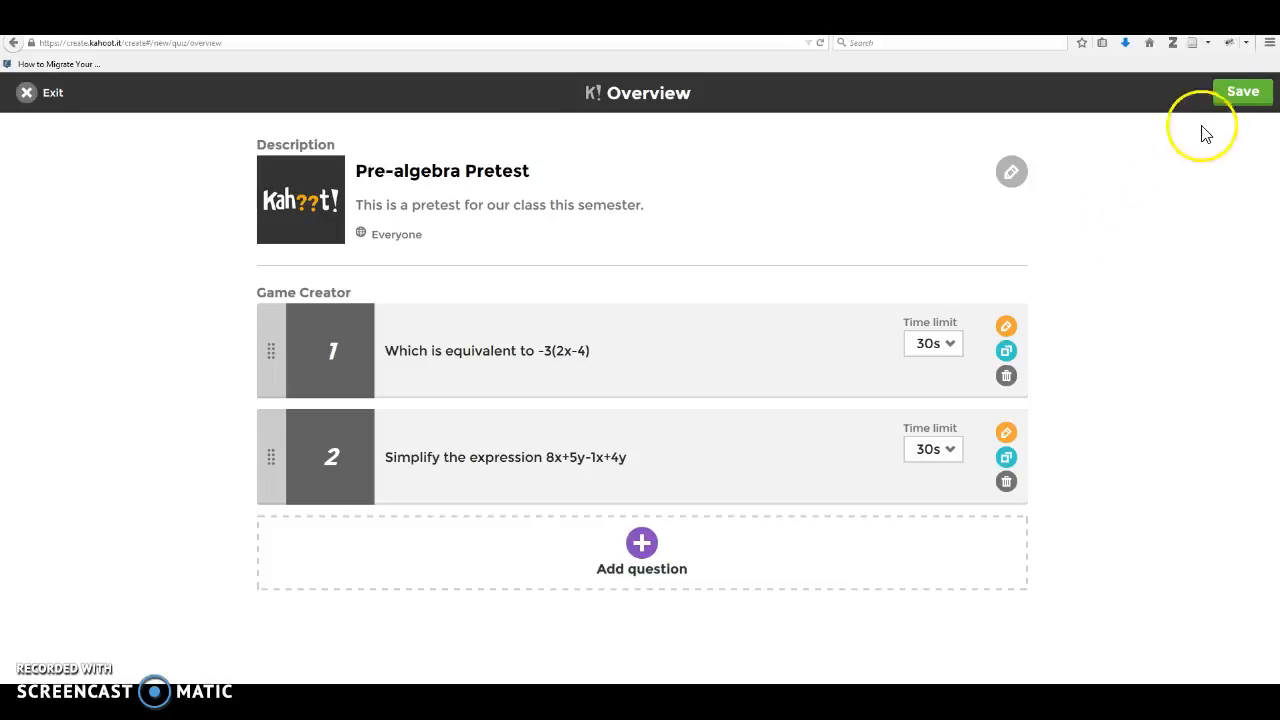
click(1232, 96)
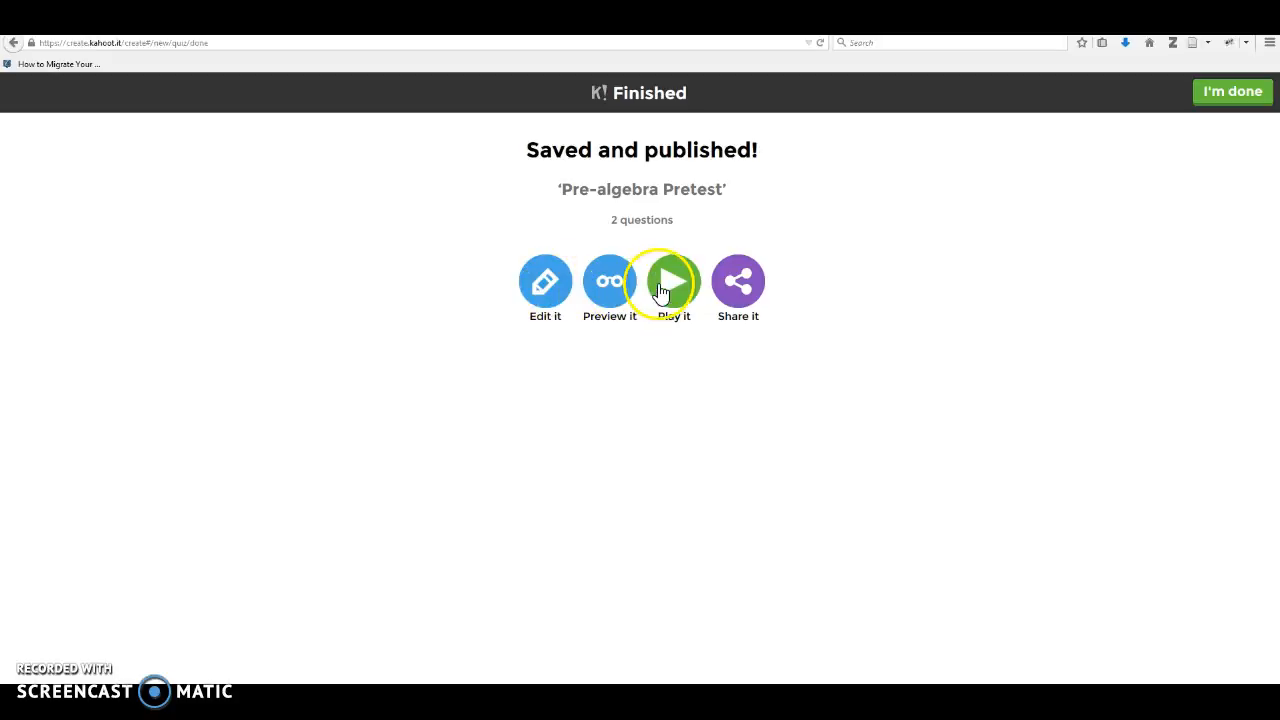
Step: Show the quiz's sharing options and username box, then launch its preview
click(746, 292)
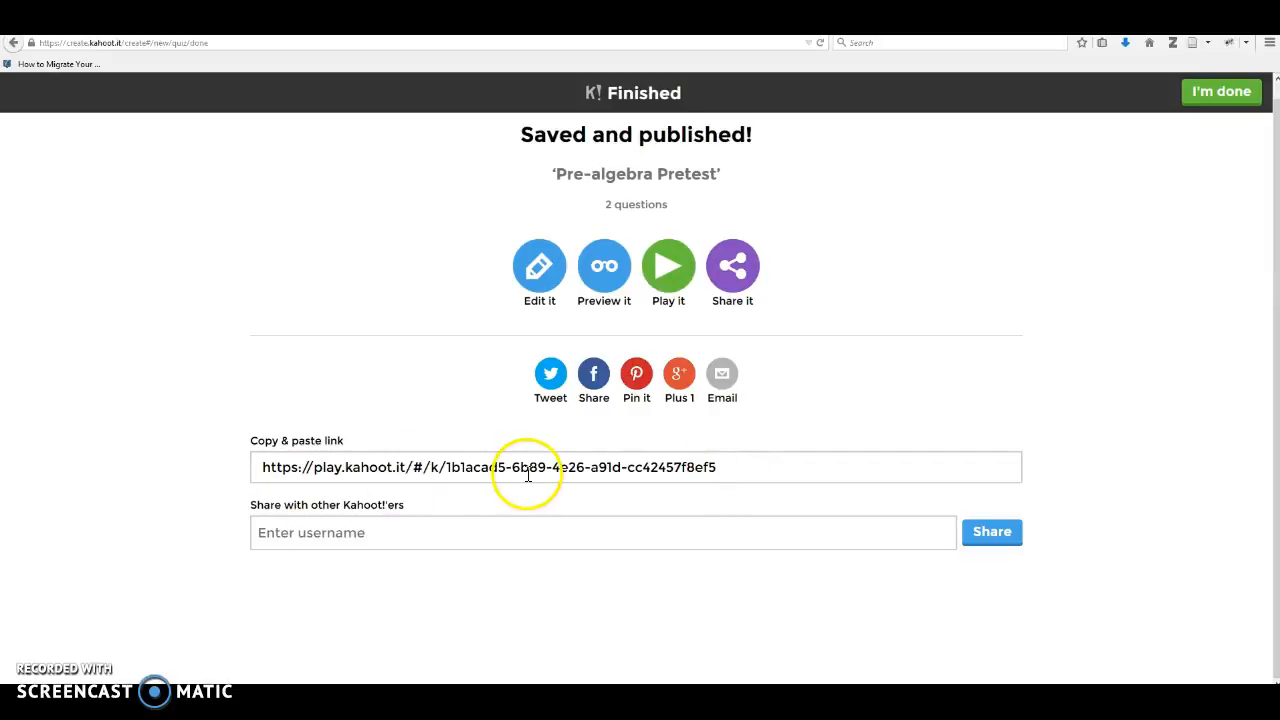
click(425, 535)
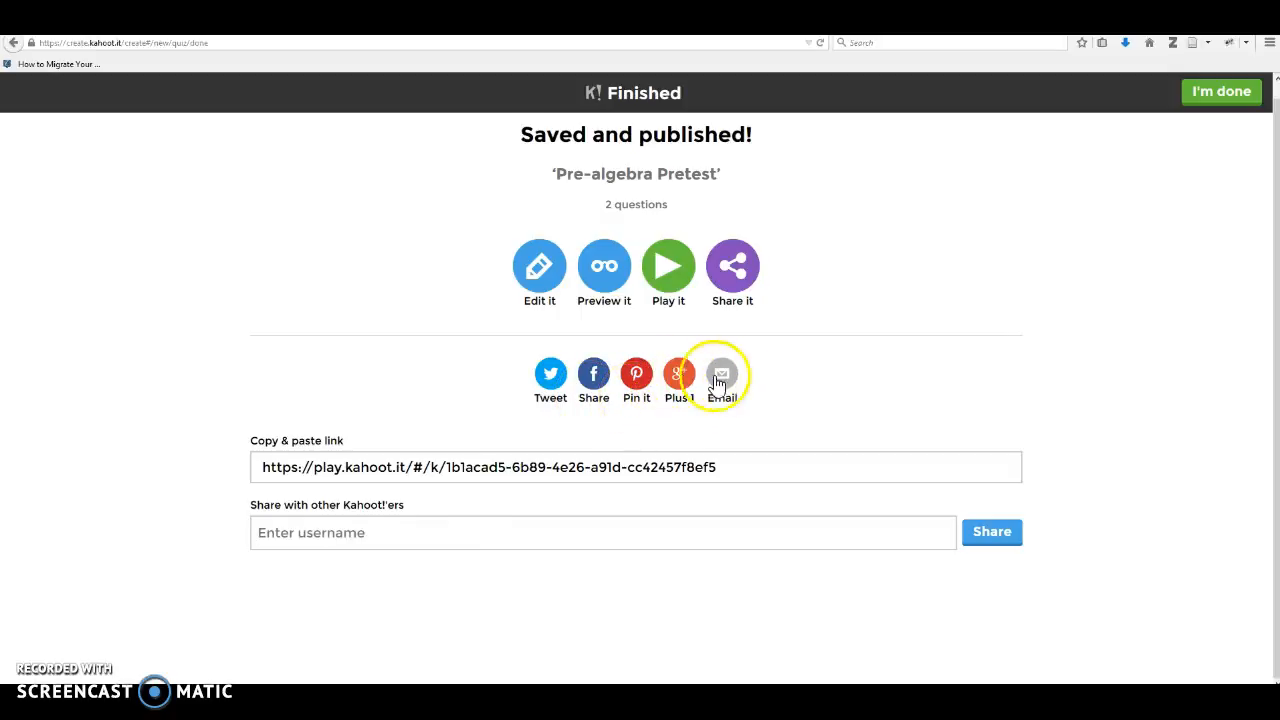
click(604, 270)
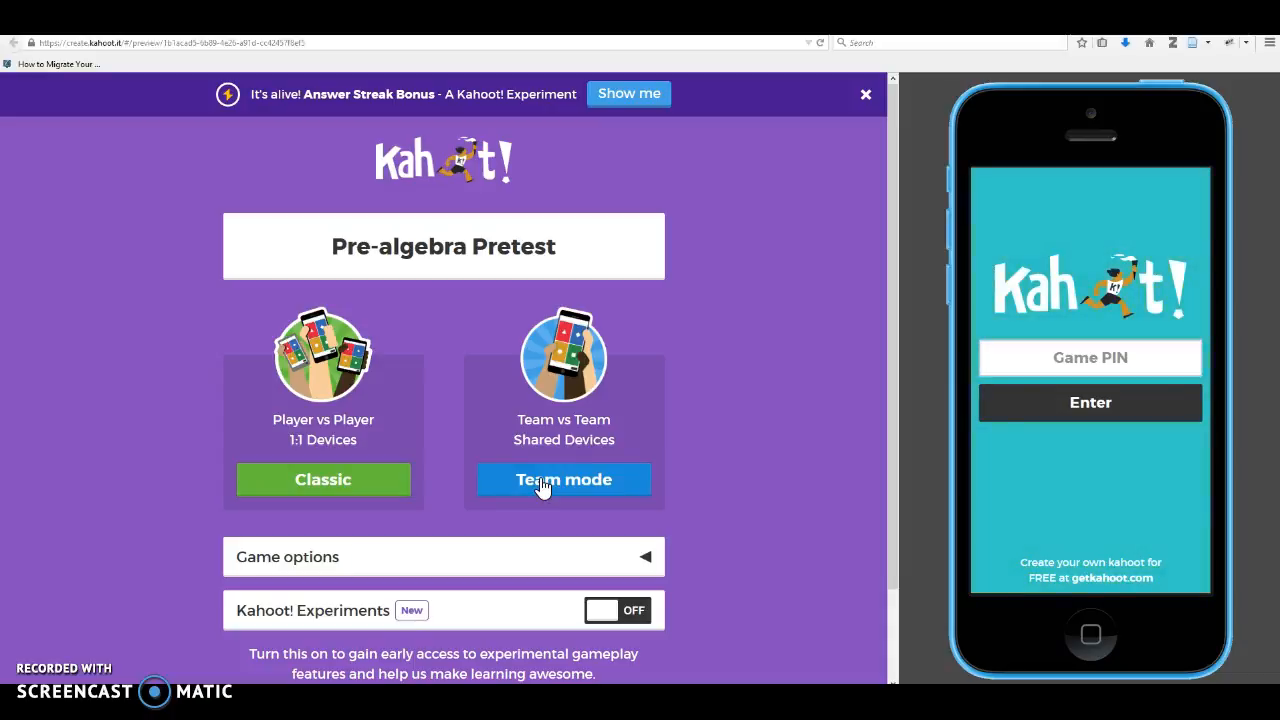
Step: Scroll down the Pre-algebra Pretest preview page
scroll(734, 482, down, 2)
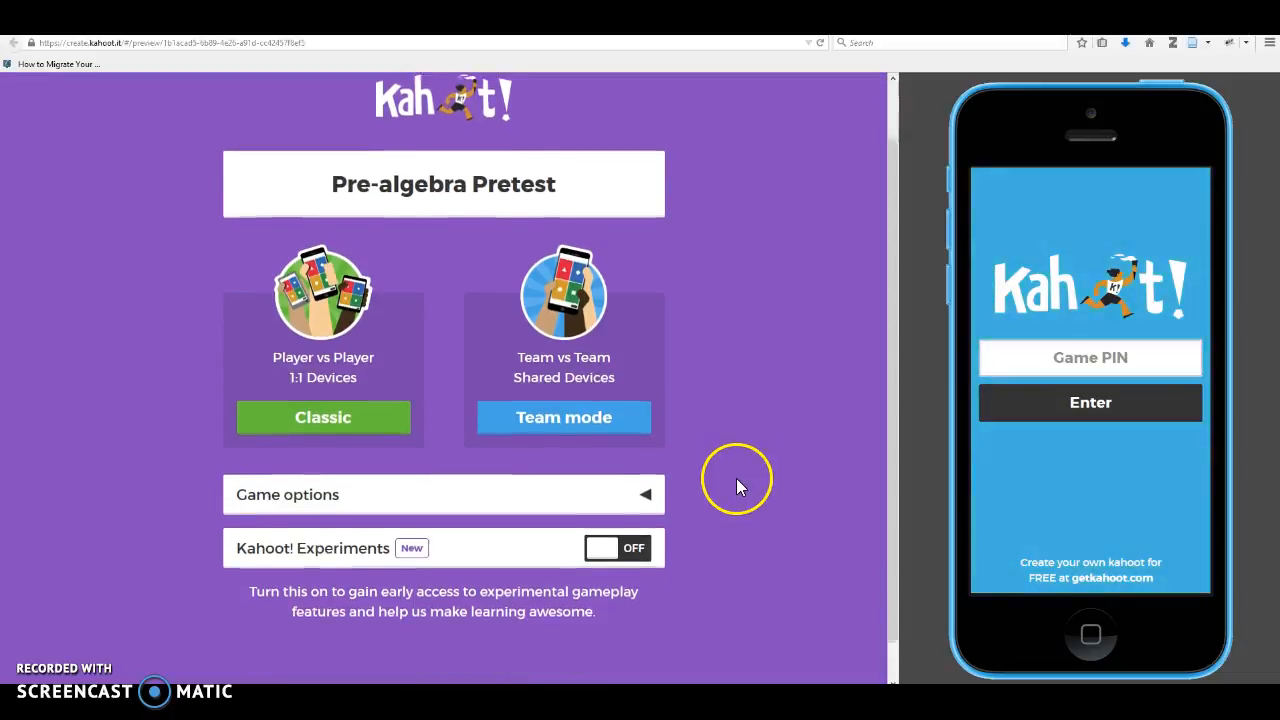
Step: Expand Game options, start a Classic preview lobby with a Game PIN, then close the preview tab
click(647, 457)
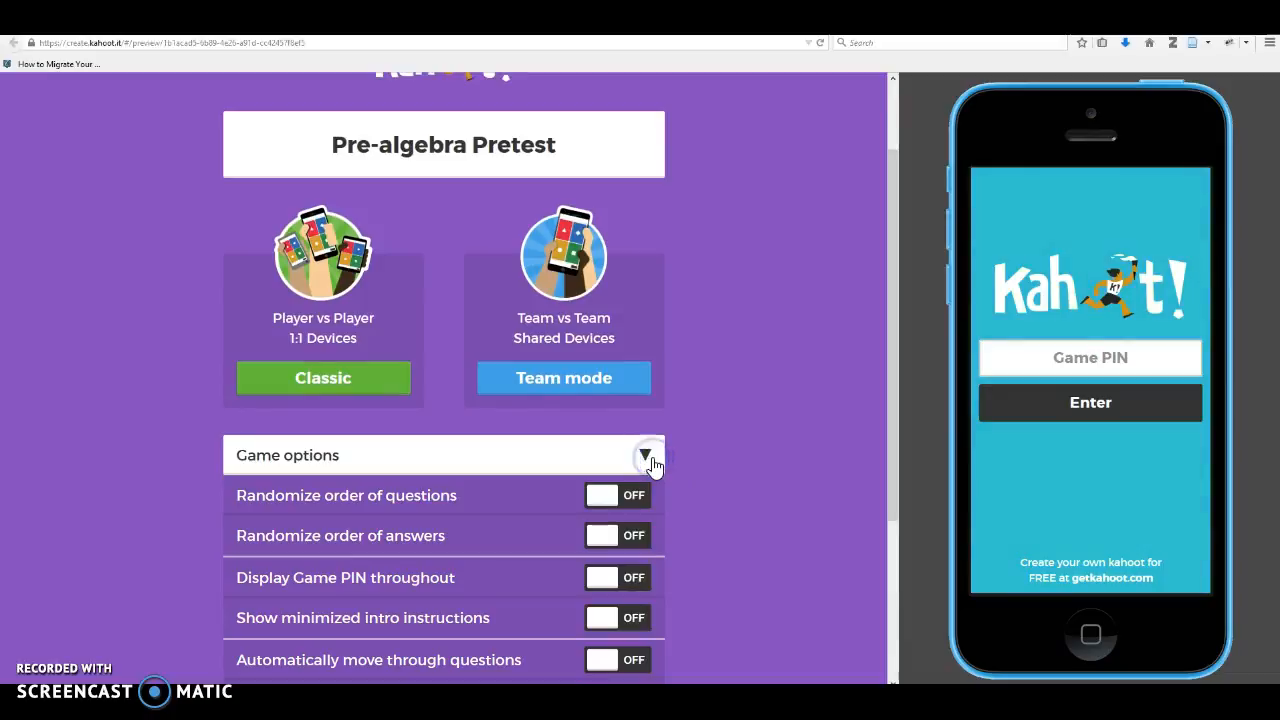
scroll(744, 457, down, 5)
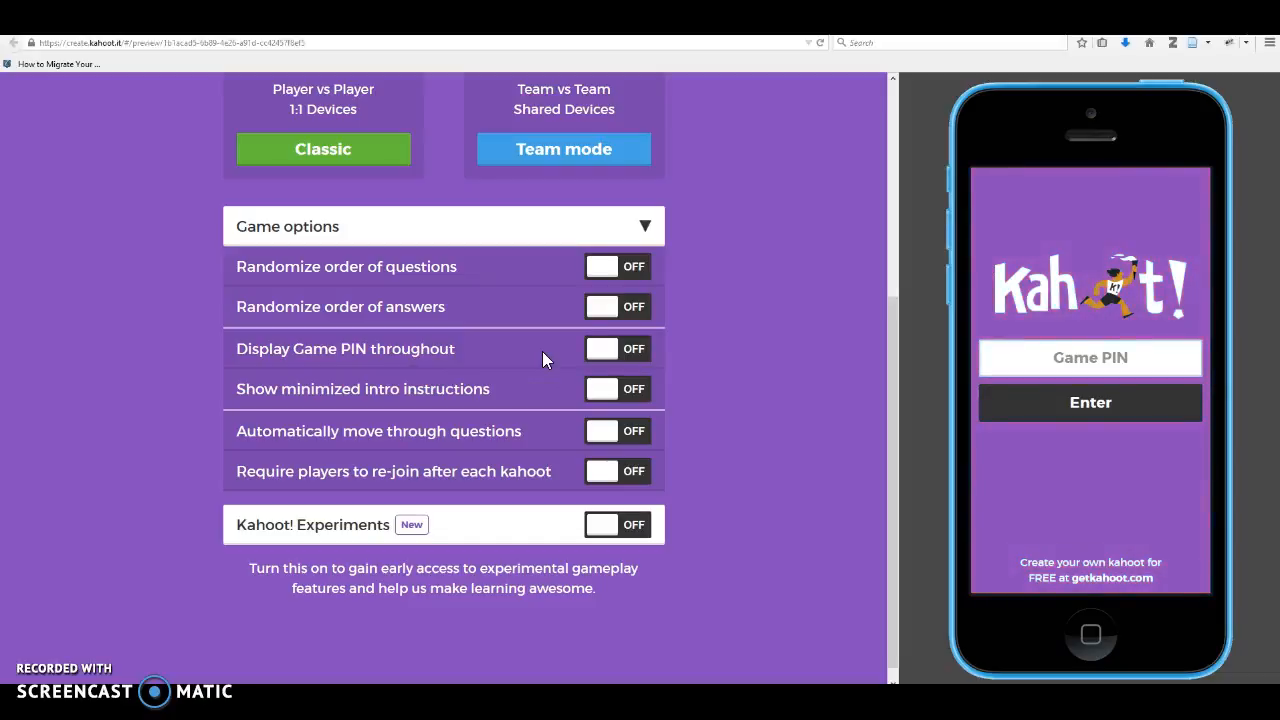
click(529, 506)
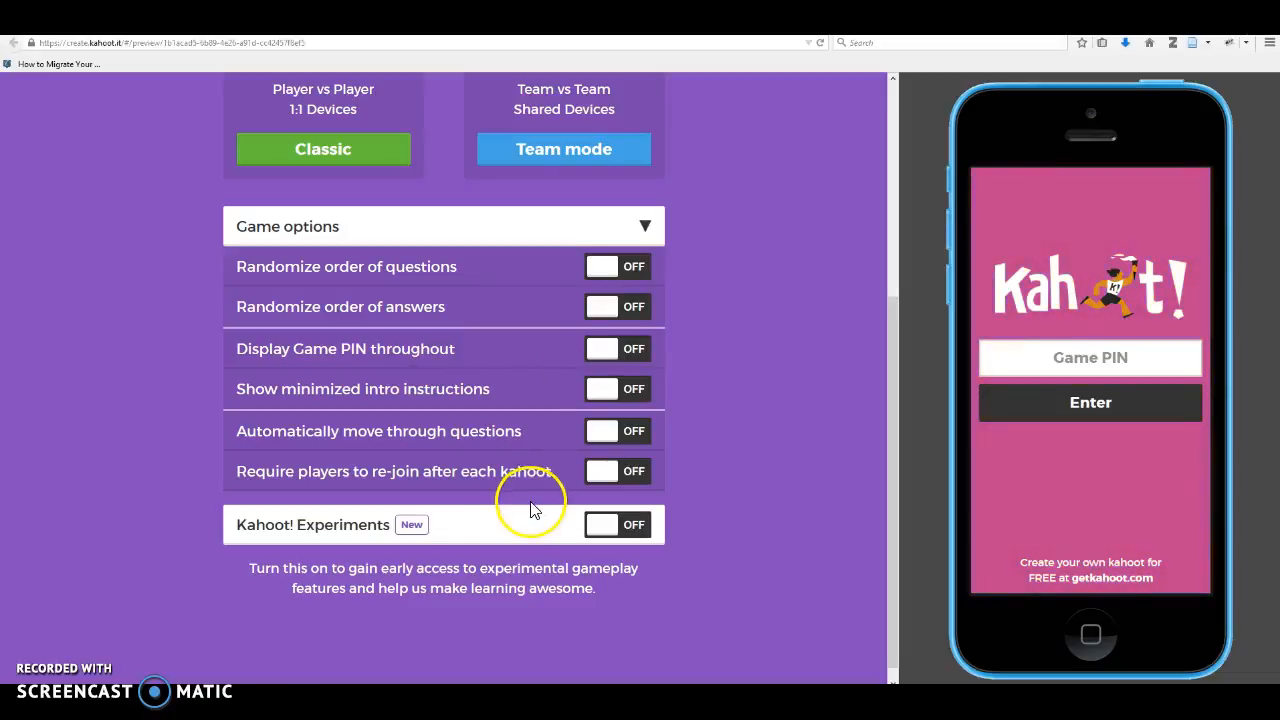
scroll(531, 509, up, 3)
click(389, 462)
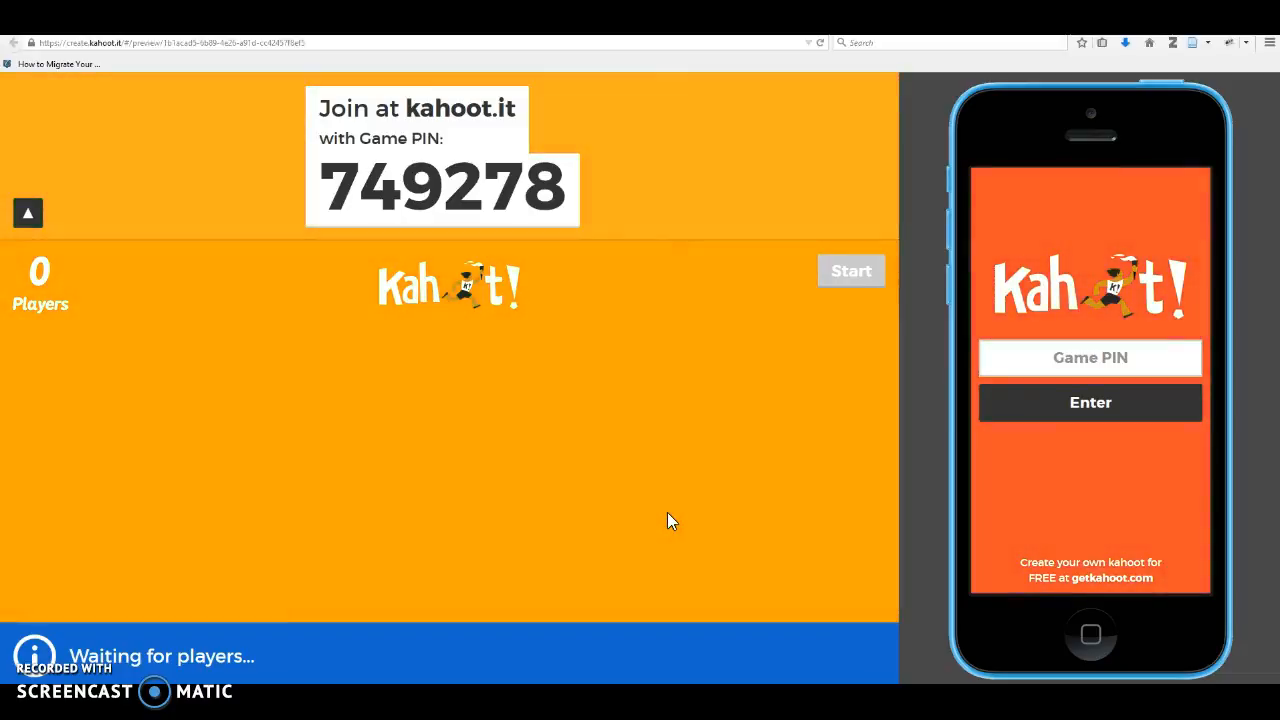
click(282, 290)
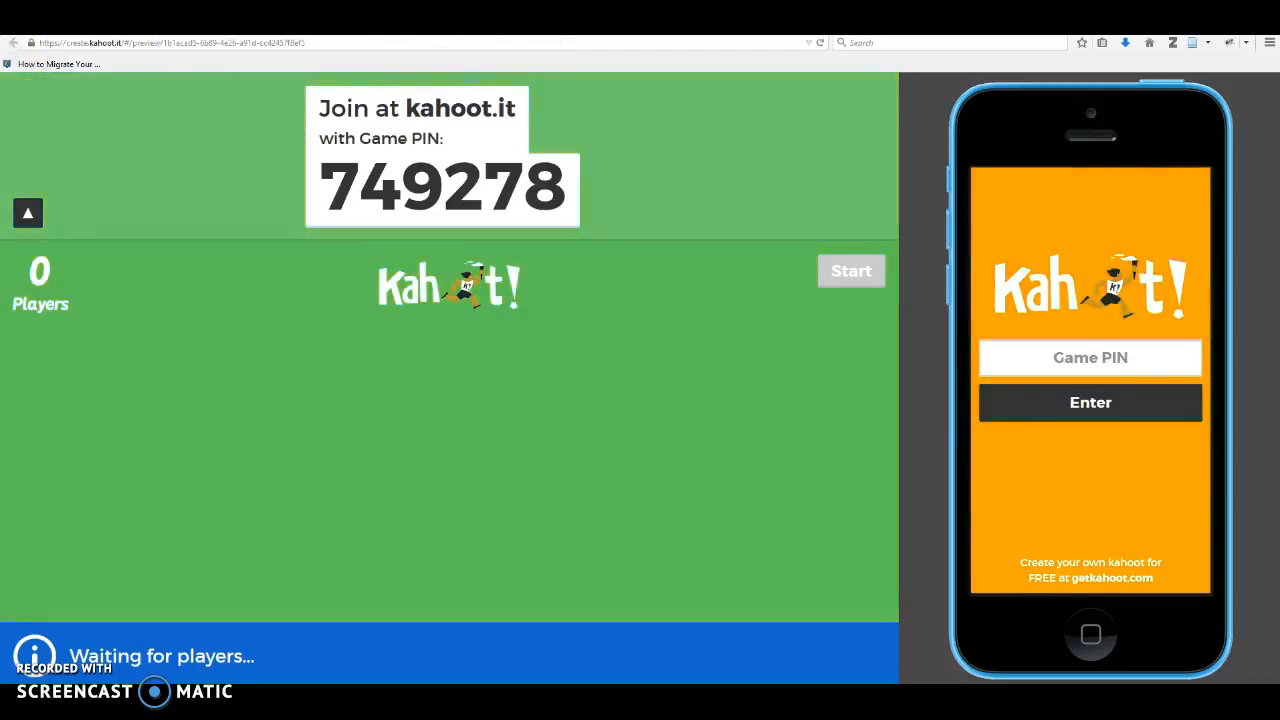
key(ctrl+w)
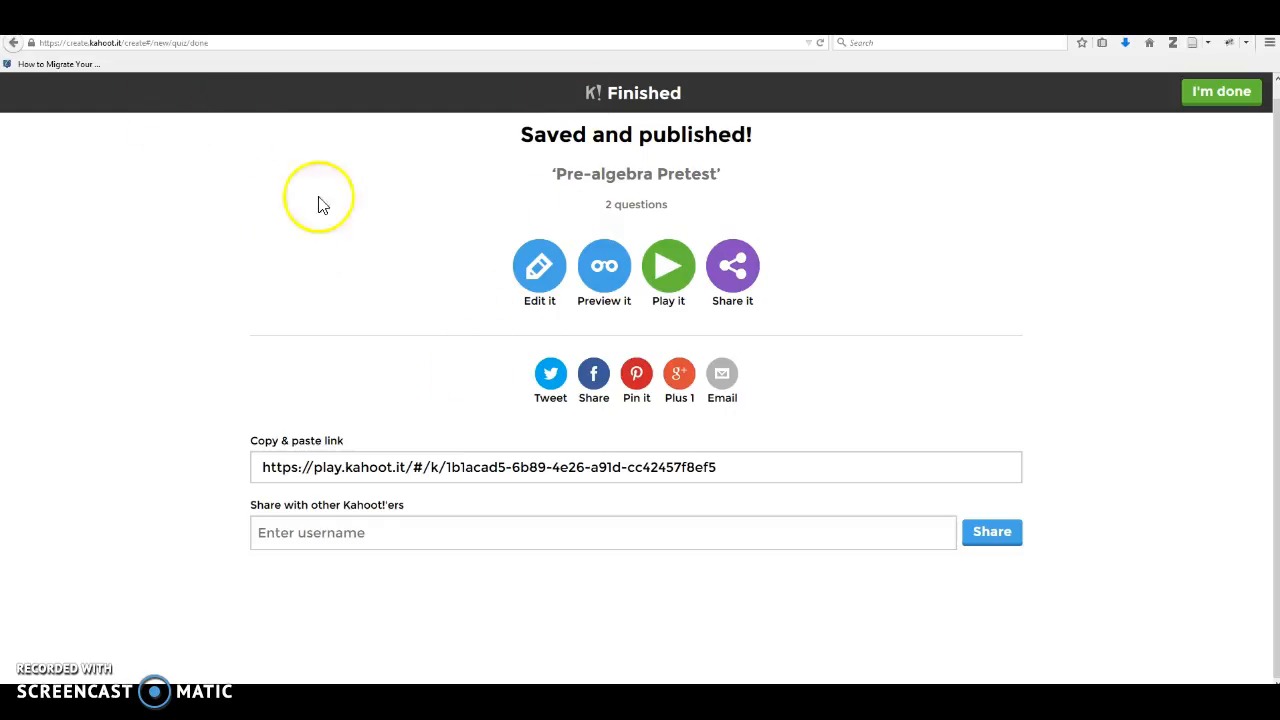
click(668, 268)
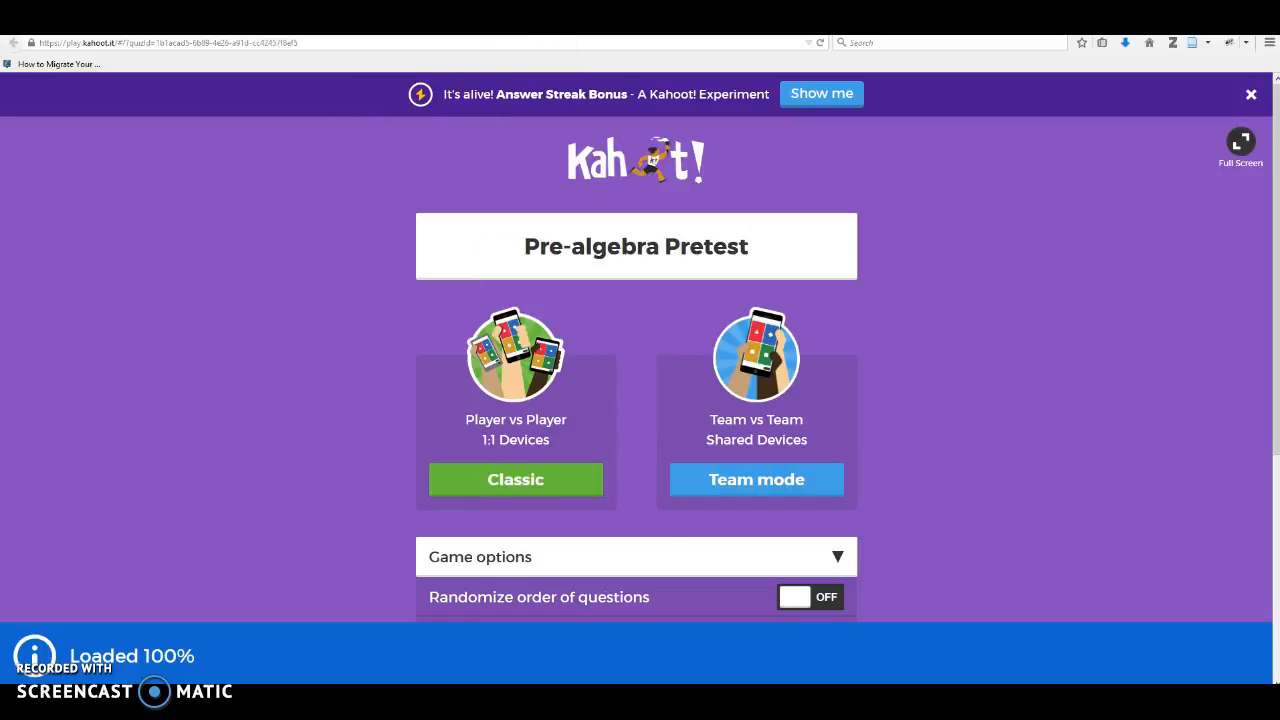
click(566, 28)
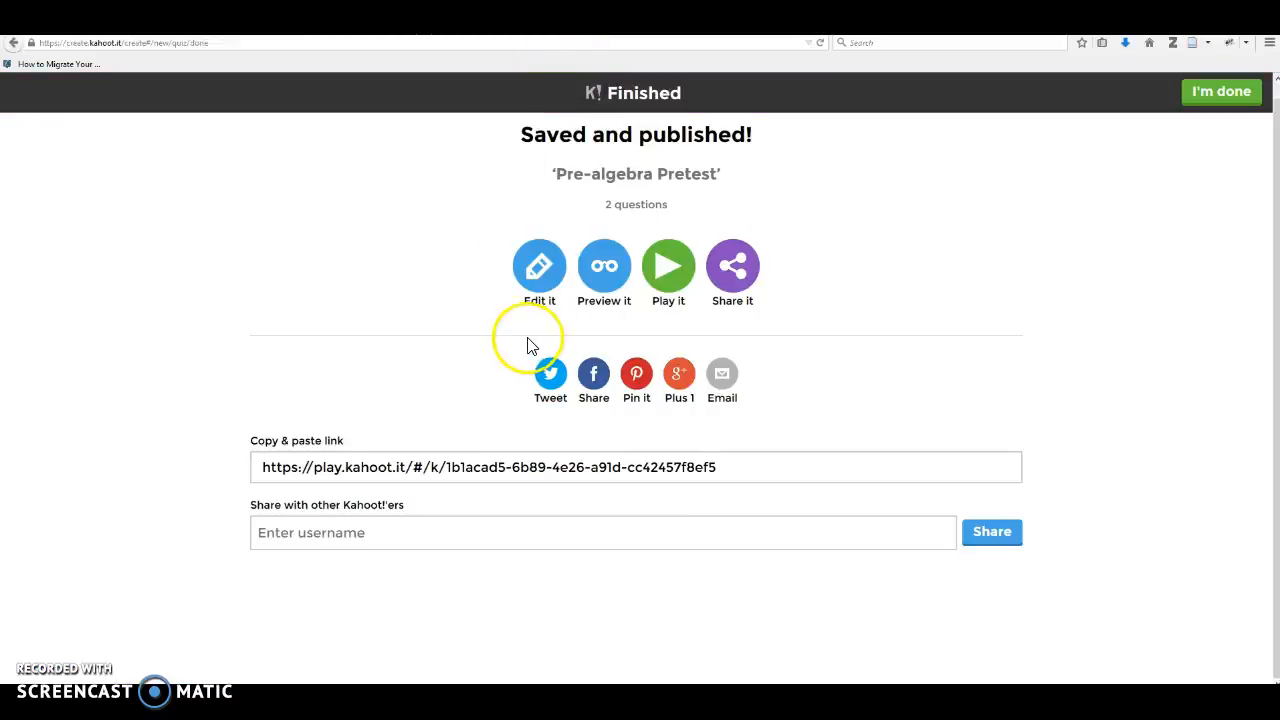
click(541, 280)
scroll(478, 330, up, 1)
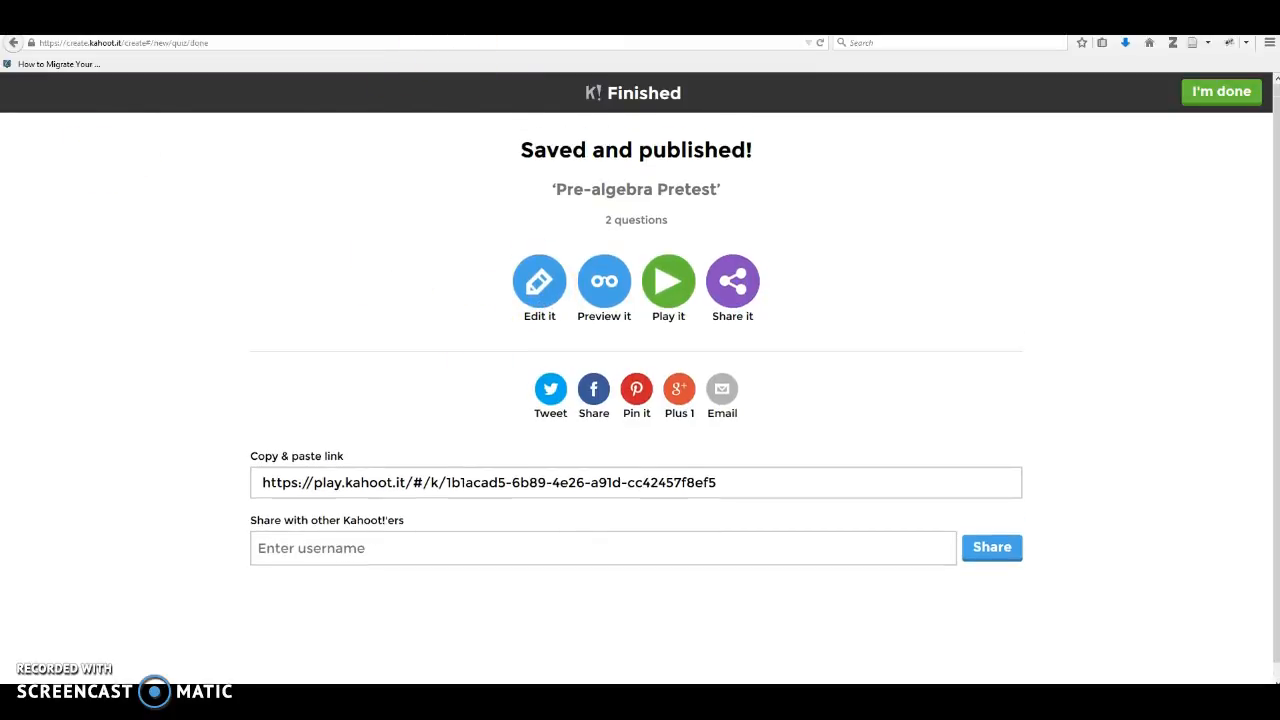
click(1205, 97)
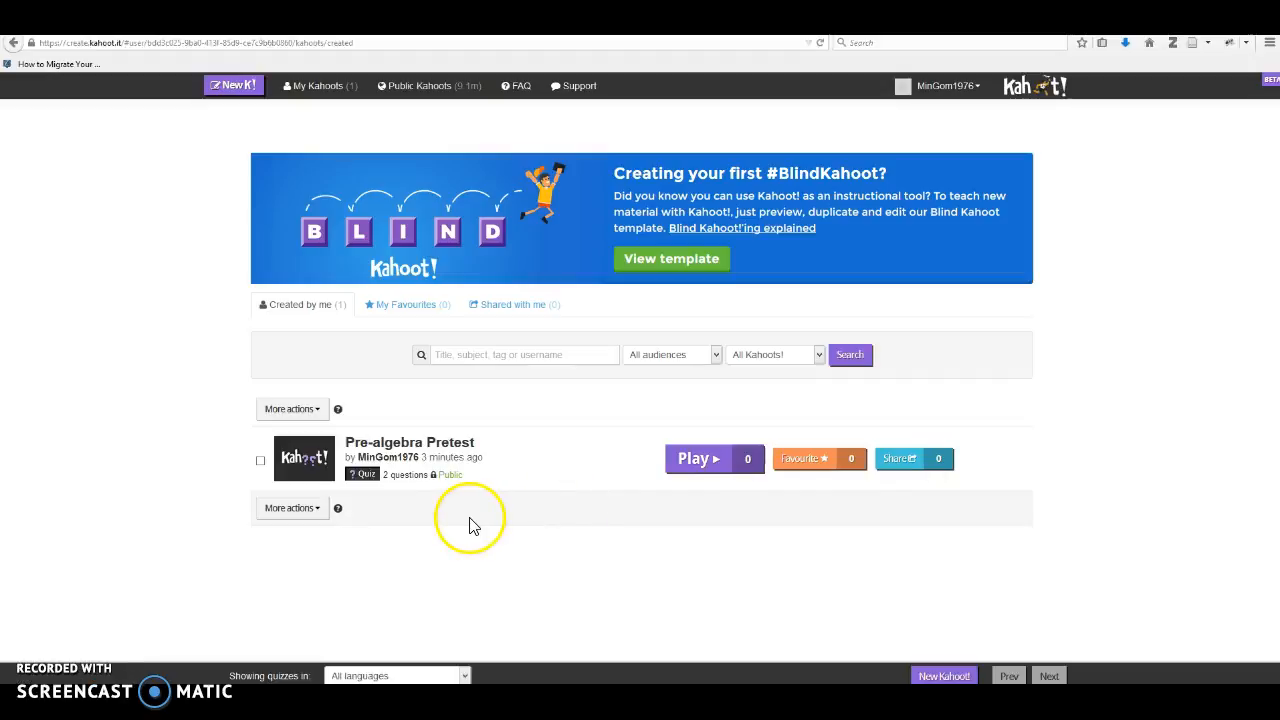
Step: Show and dismiss the More actions list for Pre-algebra Pretest in My Kahoots
click(320, 511)
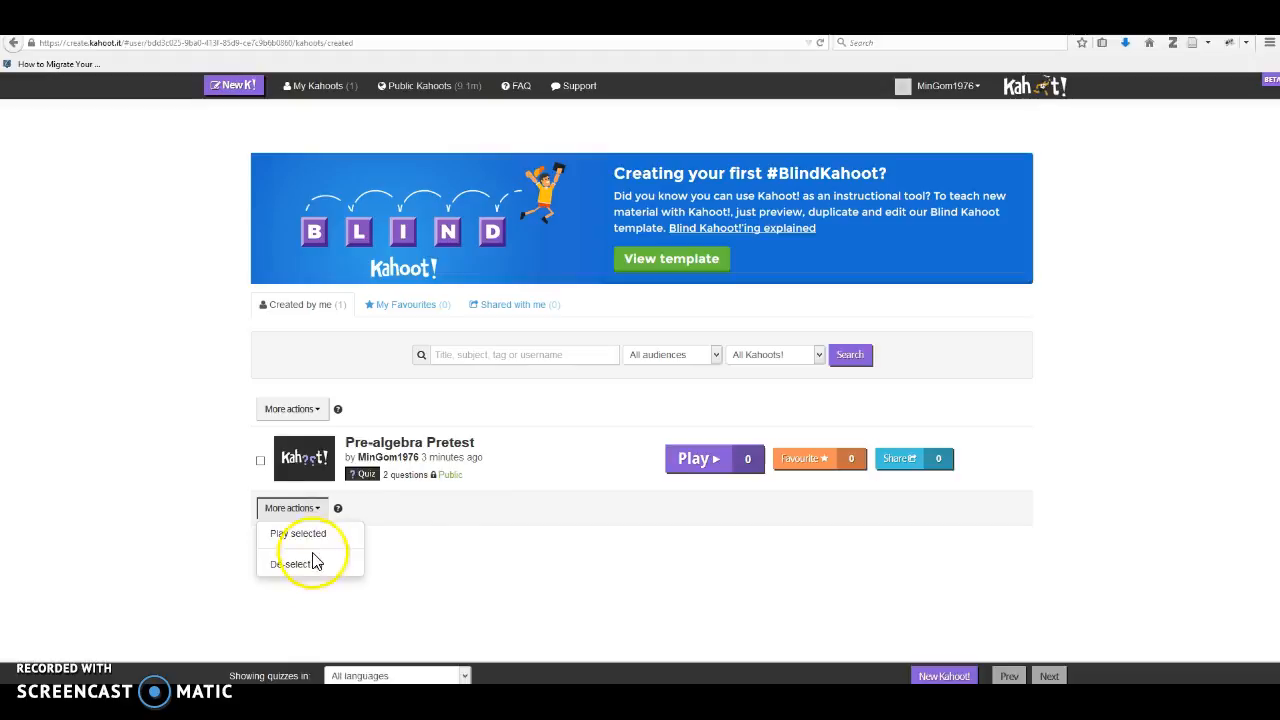
click(454, 530)
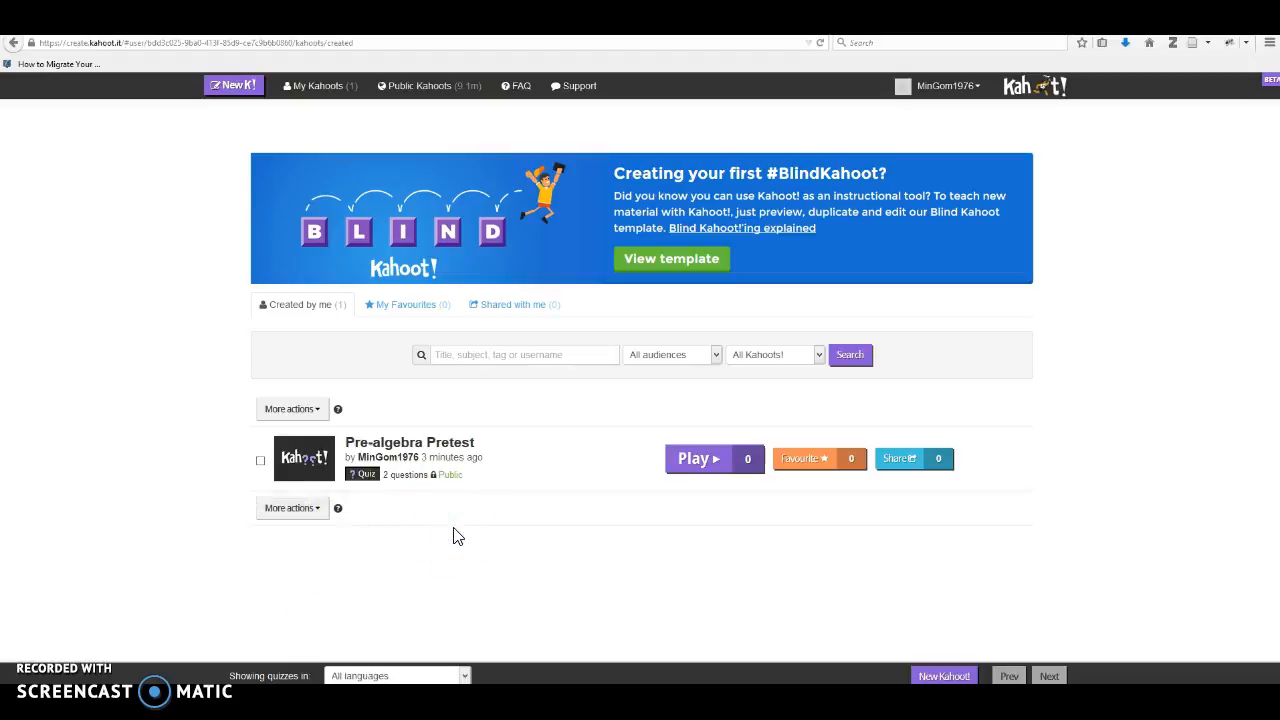
mouse_move(317, 475)
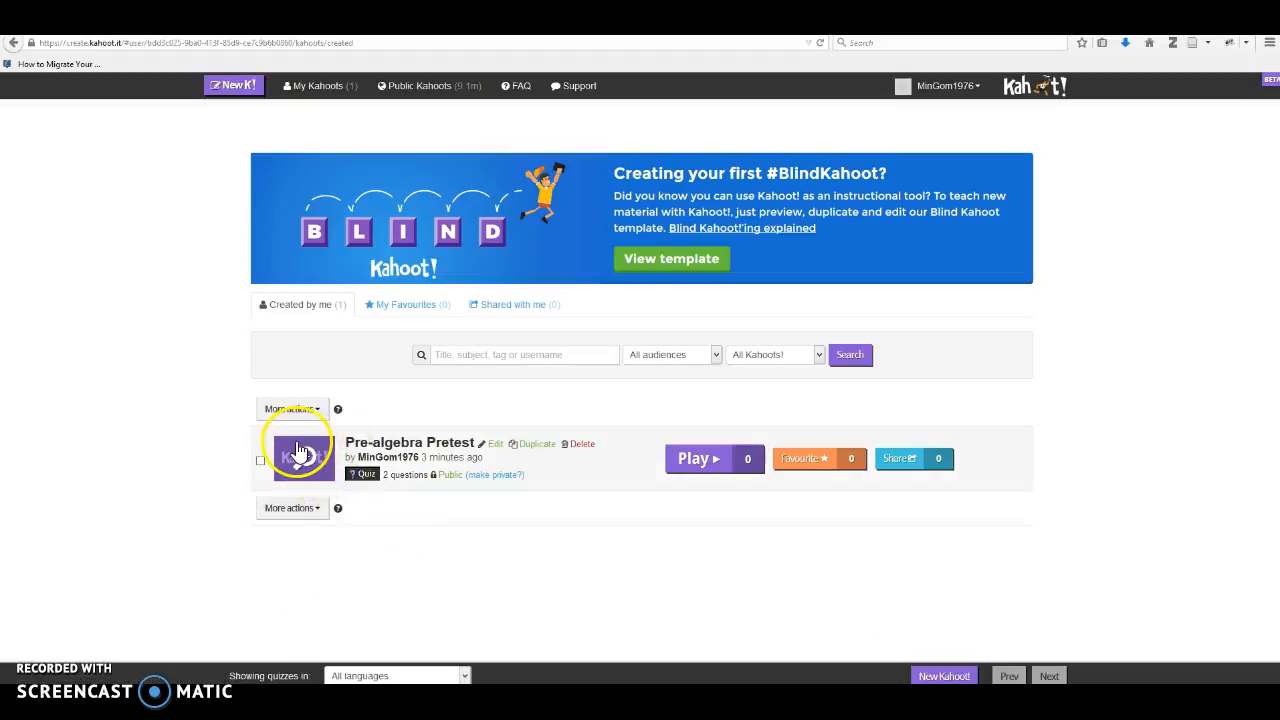